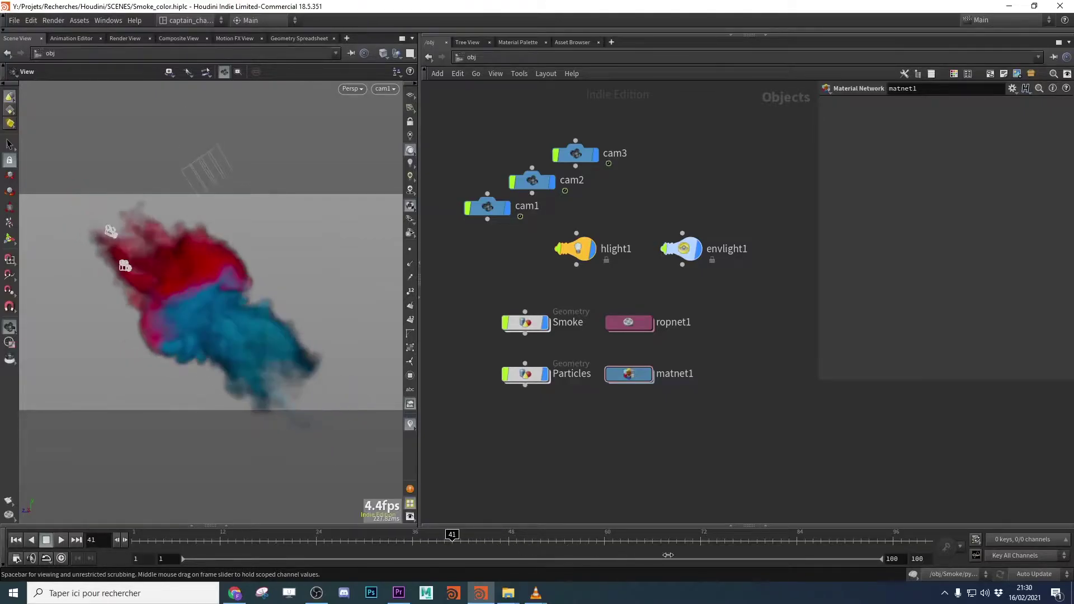
Show the Render View, disable OpenColorIO for the smoke render, and set the display gamma to 2.2.
{"action": "left_click", "coordinate": [134, 39]}
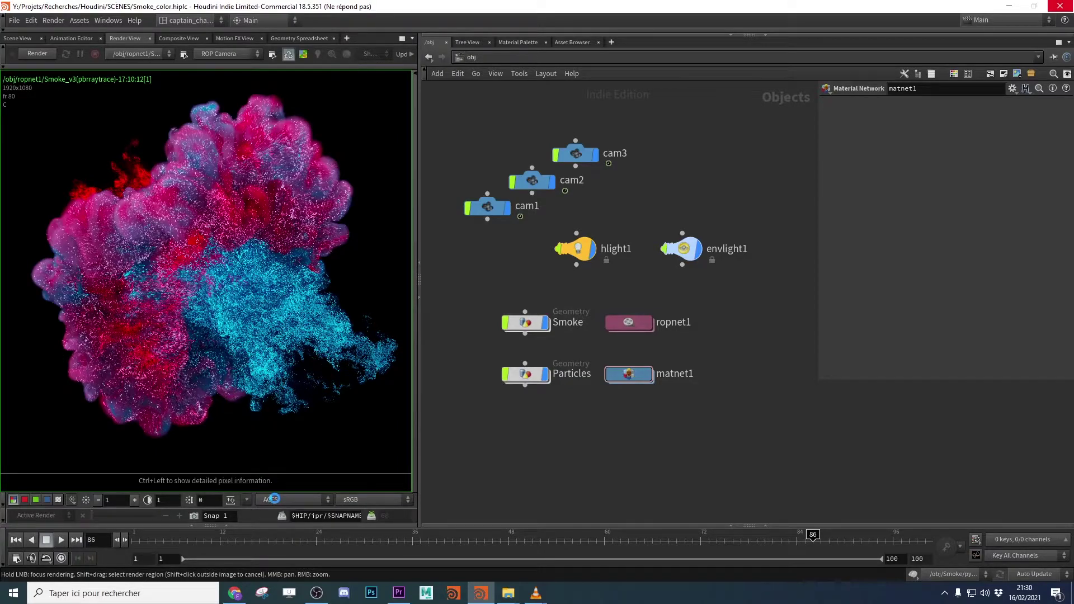
{"action": "left_click", "coordinate": [291, 498]}
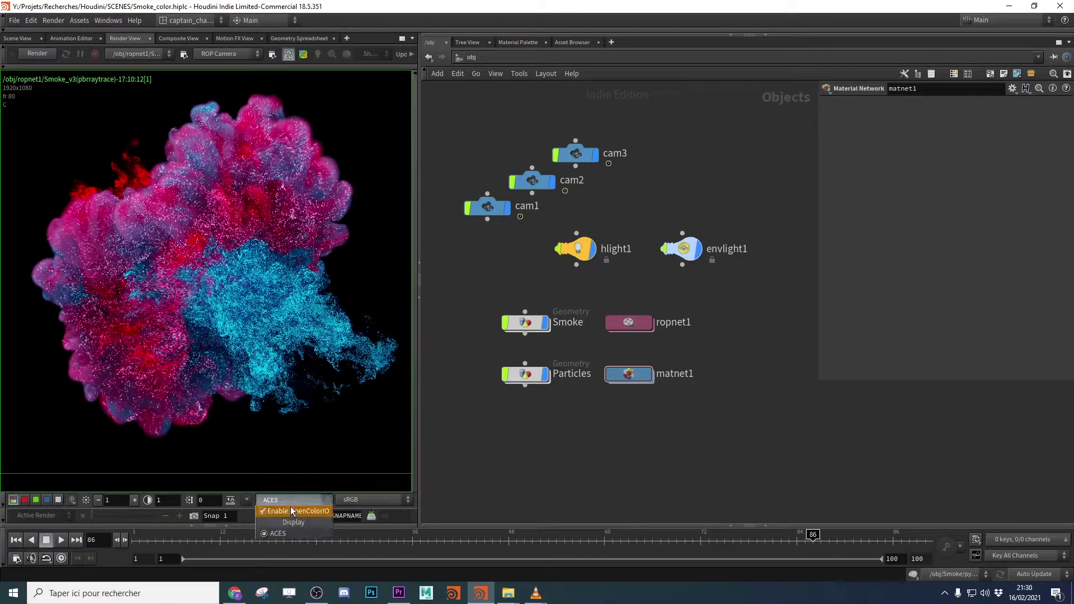
{"action": "left_click", "coordinate": [290, 509]}
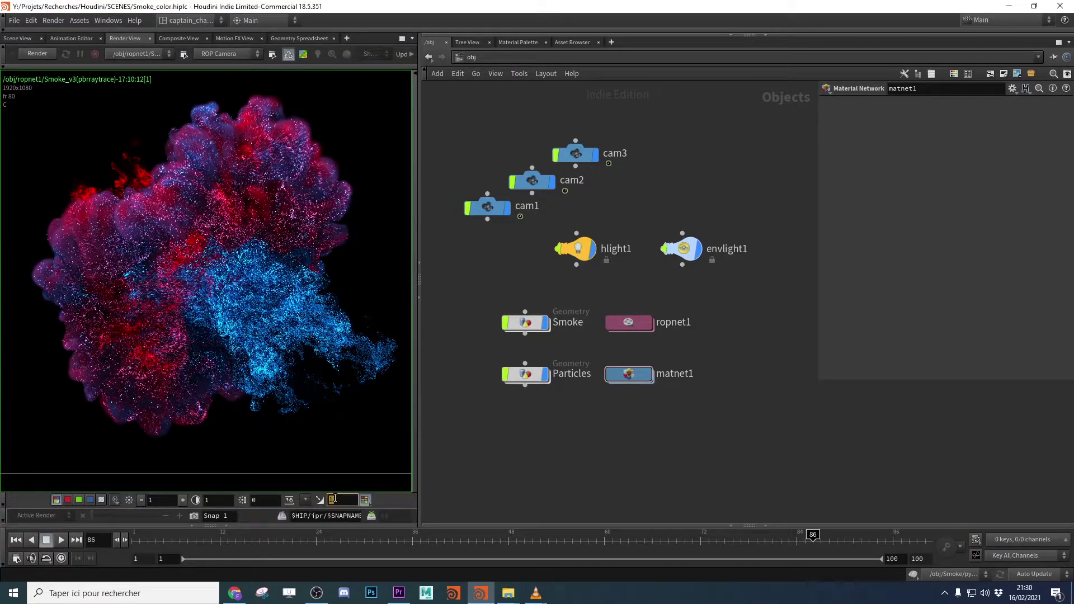
{"action": "left_click", "coordinate": [336, 500]}
{"action": "type", "text": "2.2"}
{"action": "key", "text": "Return"}
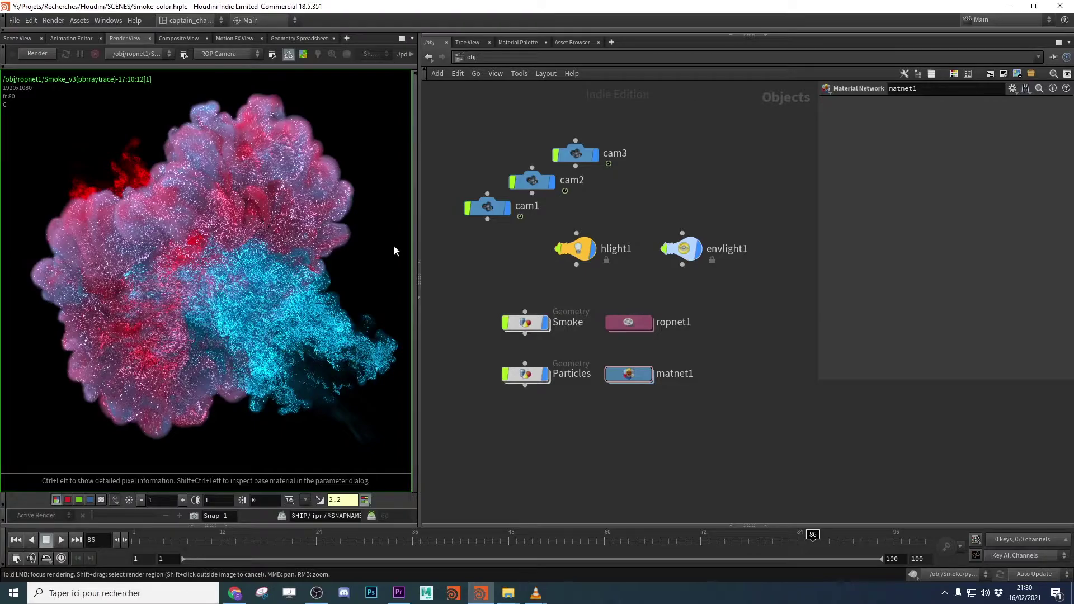
Load the Smoke_v3.$F4.exr (1-100) sequence from the RENDER/Smoke_color/Smoke_v3 folder into MPlay and show frame 58.
{"action": "middle_click_drag", "start_coordinate": [750, 411], "coordinate": [738, 410]}
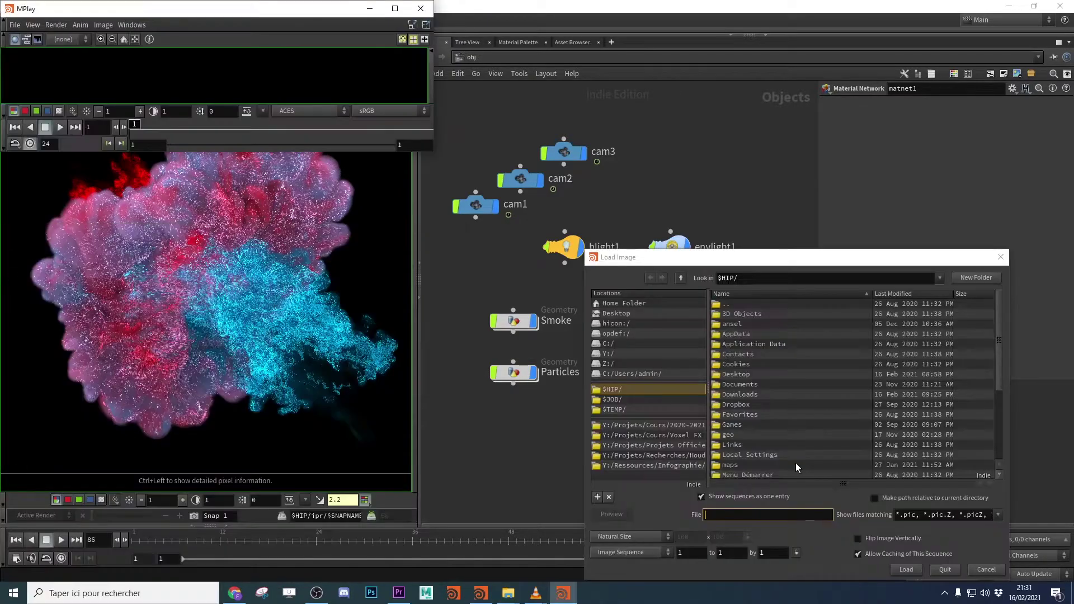
{"action": "left_click", "coordinate": [782, 278]}
{"action": "key", "text": "ctrl+a"}
{"action": "key", "text": "ctrl+v"}
{"action": "key", "text": "Return"}
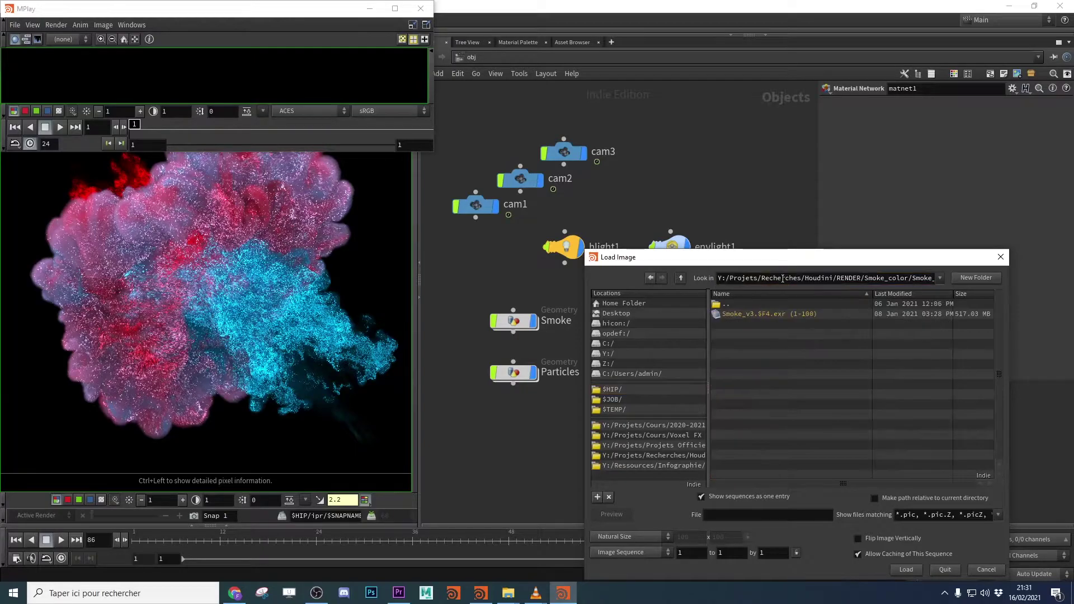
{"action": "double_click", "coordinate": [789, 314]}
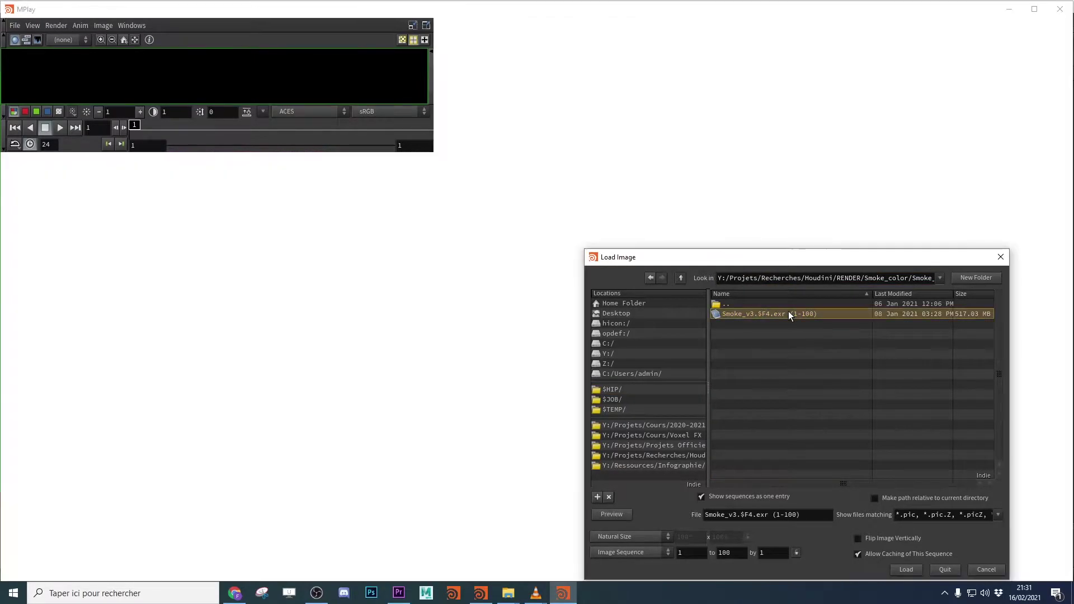
{"action": "left_click_drag", "start_coordinate": [170, 558], "coordinate": [665, 568]}
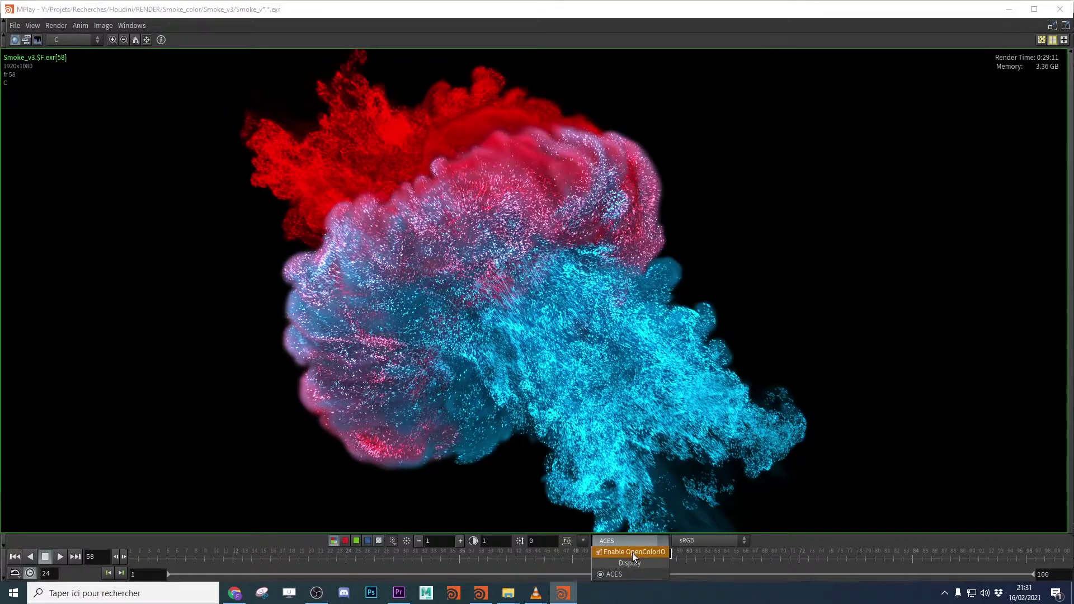
Start an ffmpeg mp4 export of the sequence and enable the Gamma and LUT pre-encode options.
{"action": "left_click", "coordinate": [15, 26]}
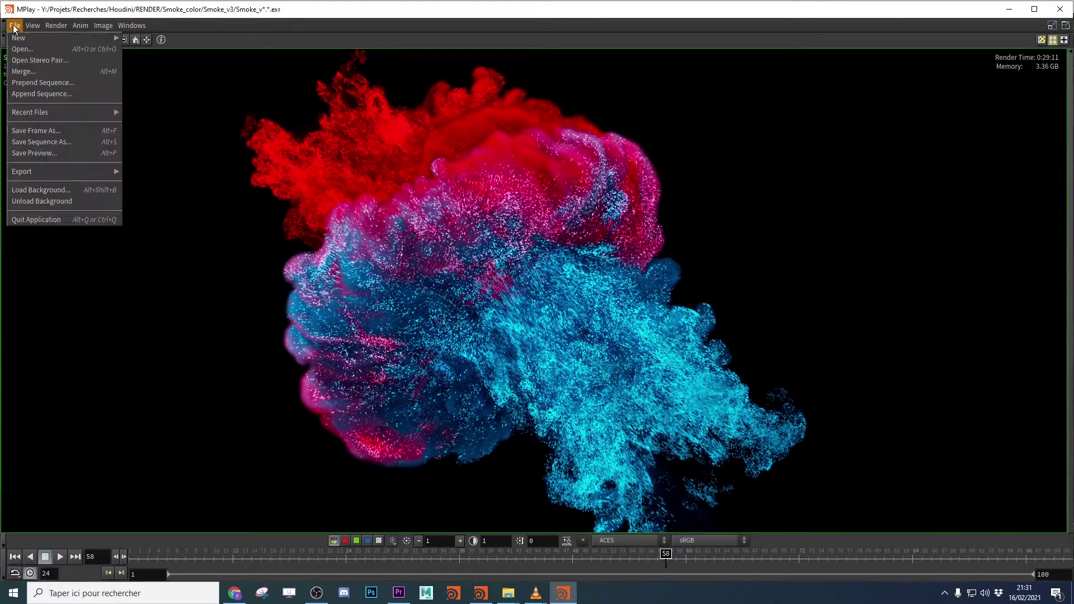
{"action": "mouse_move", "coordinate": [31, 170]}
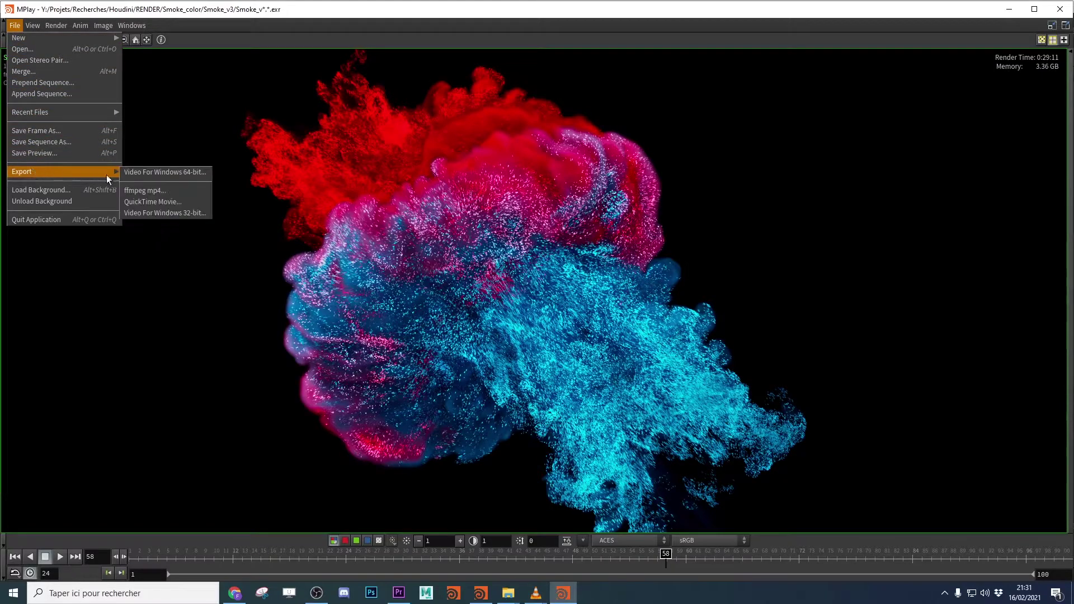
{"action": "left_click", "coordinate": [168, 190]}
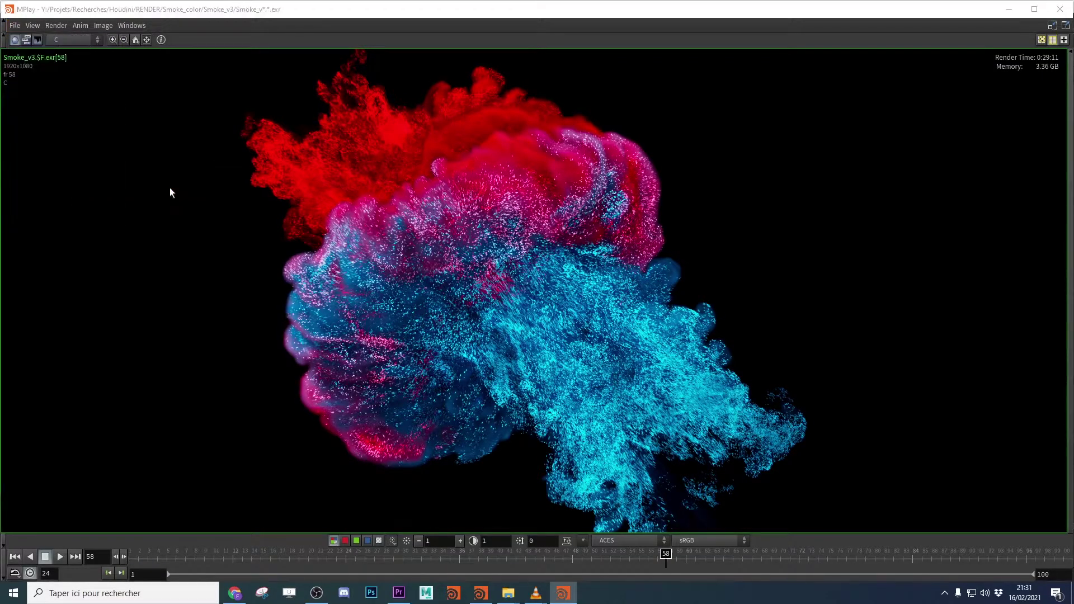
{"action": "left_click_drag", "start_coordinate": [208, 18], "coordinate": [561, 101]}
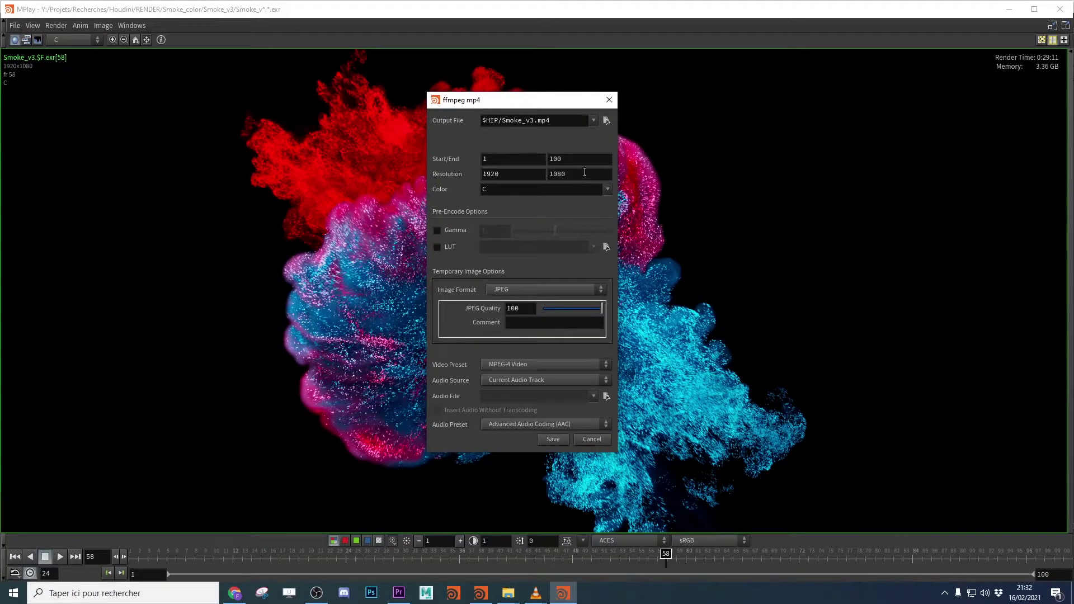
{"action": "left_click", "coordinate": [458, 230]}
{"action": "left_click", "coordinate": [452, 247]}
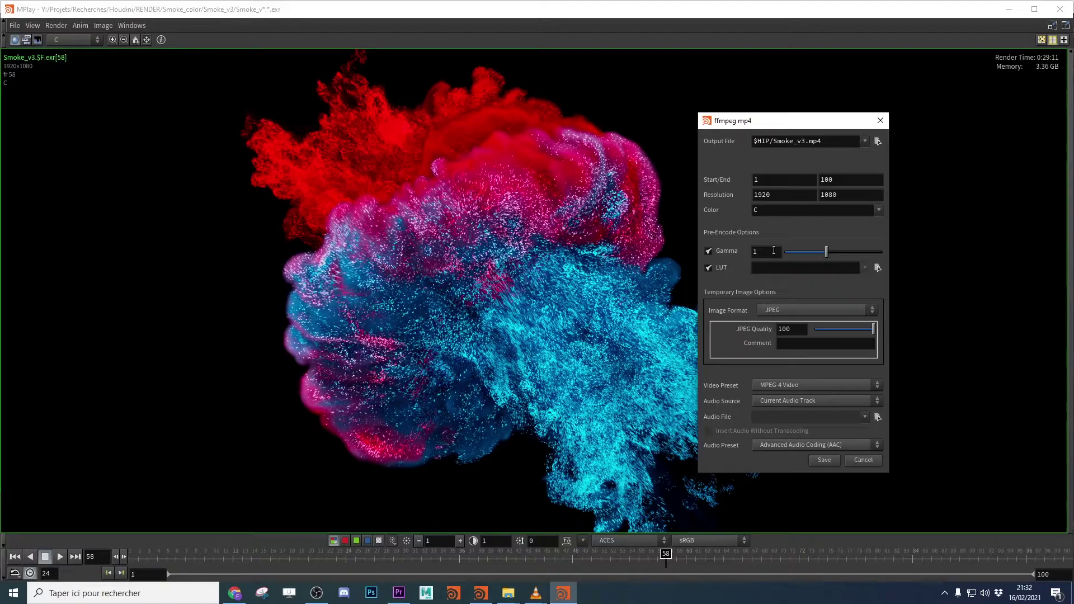
Calculate 1 ÷ 2.2 in Windows Calculator and set the mp4 export's gamma to 0.454545.
{"action": "key", "text": "super+r"}
{"action": "key", "text": "Return"}
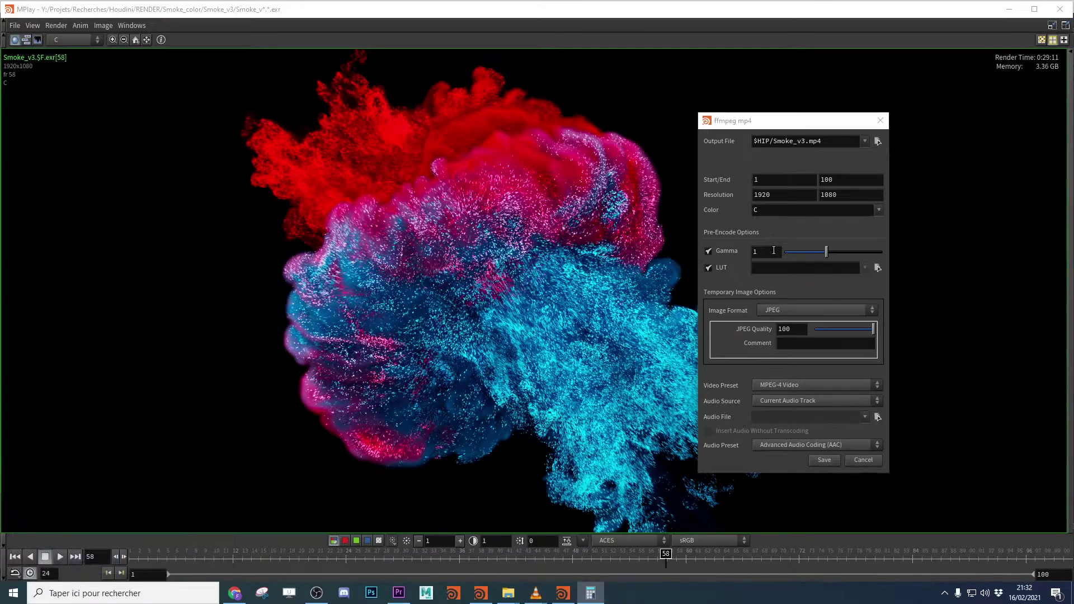
{"action": "type", "text": "1/"}
{"action": "type", "text": "2,2"}
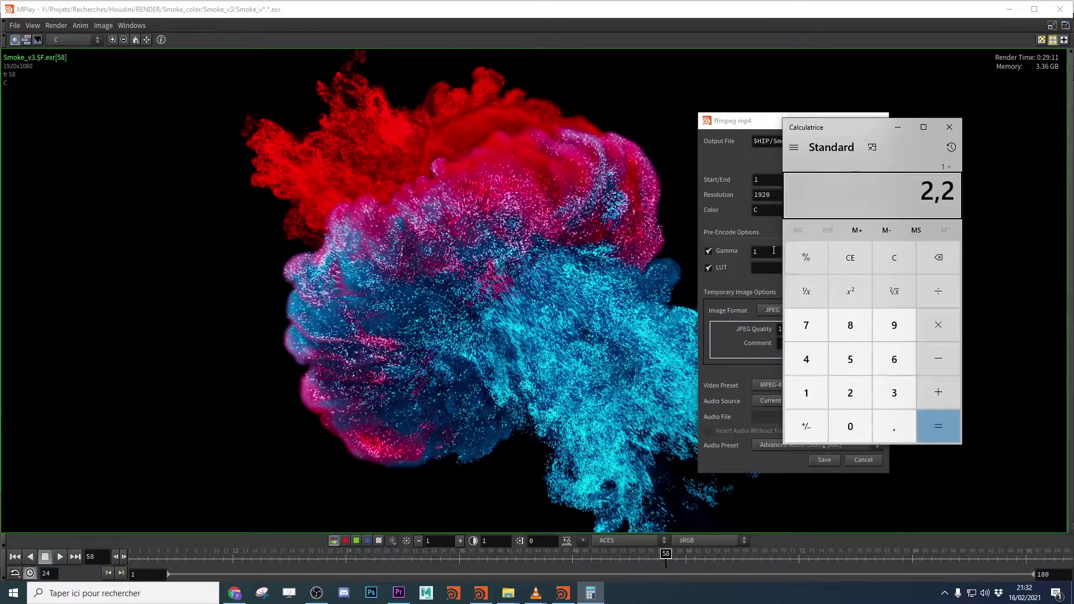
{"action": "key", "text": "Return"}
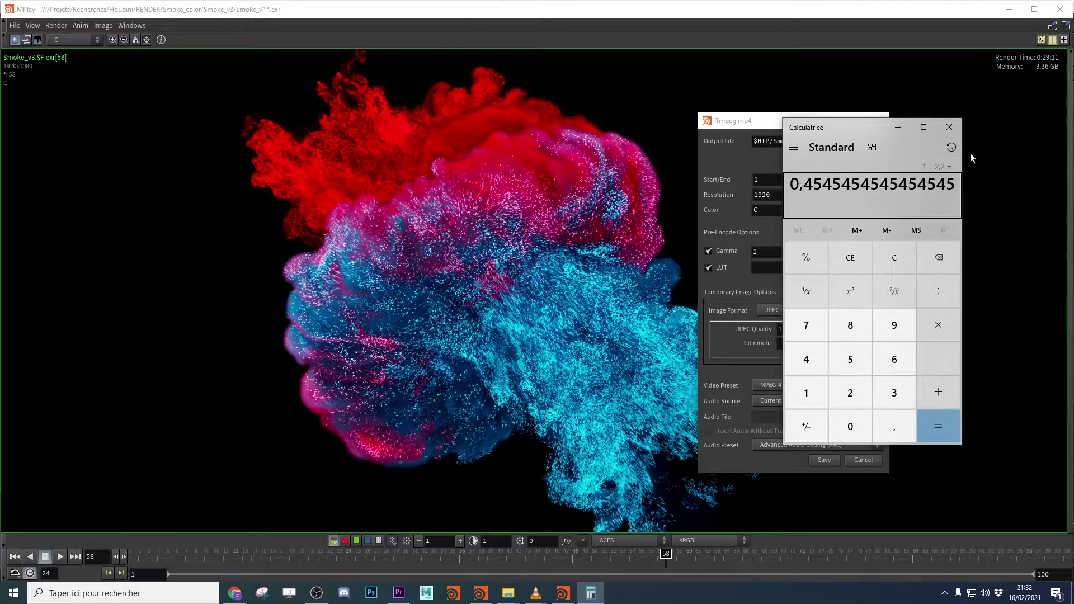
{"action": "left_click", "coordinate": [949, 128]}
{"action": "type", "text": "0."}
{"action": "type", "text": "454545"}
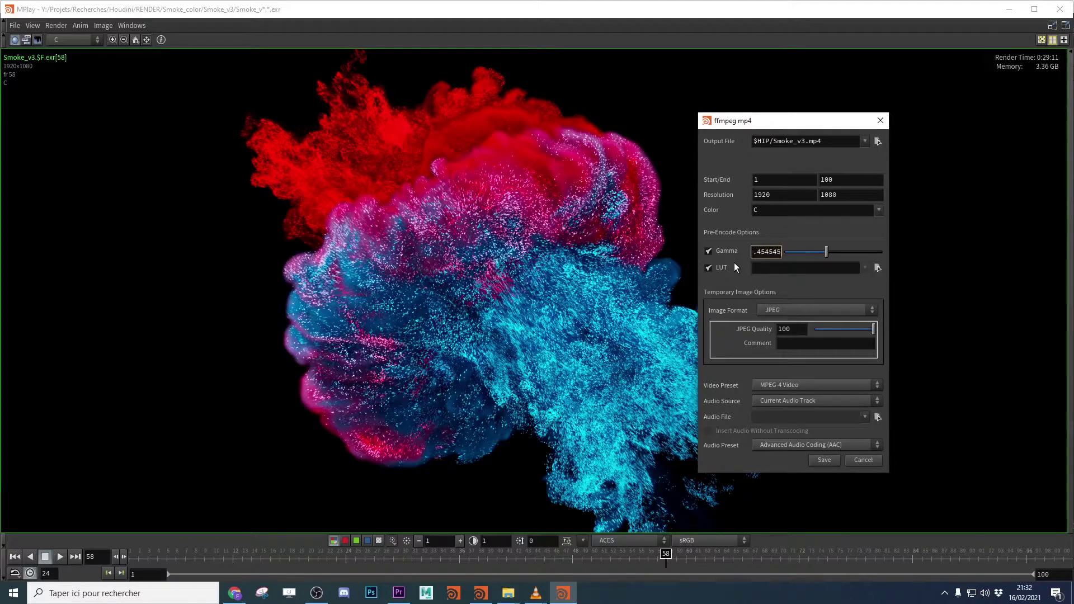
Choose sRGB for ACEScg Houdini.lut from the aces_1.0.3 config in C:/Program Files/OpenColorIO-Configs-master as the export LUT.
{"action": "left_click", "coordinate": [878, 268]}
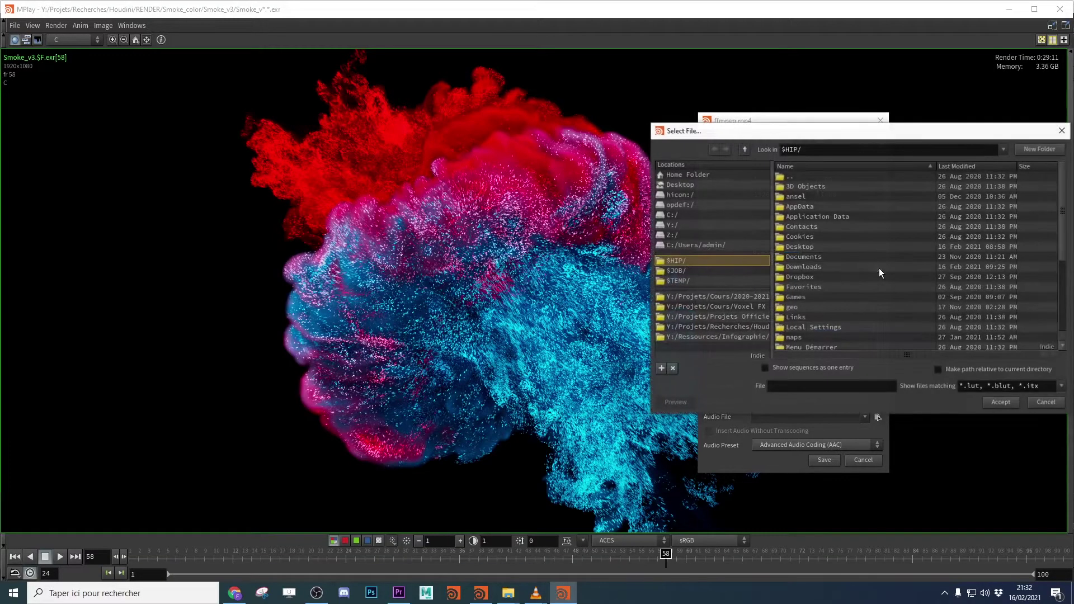
{"action": "left_click", "coordinate": [699, 215]}
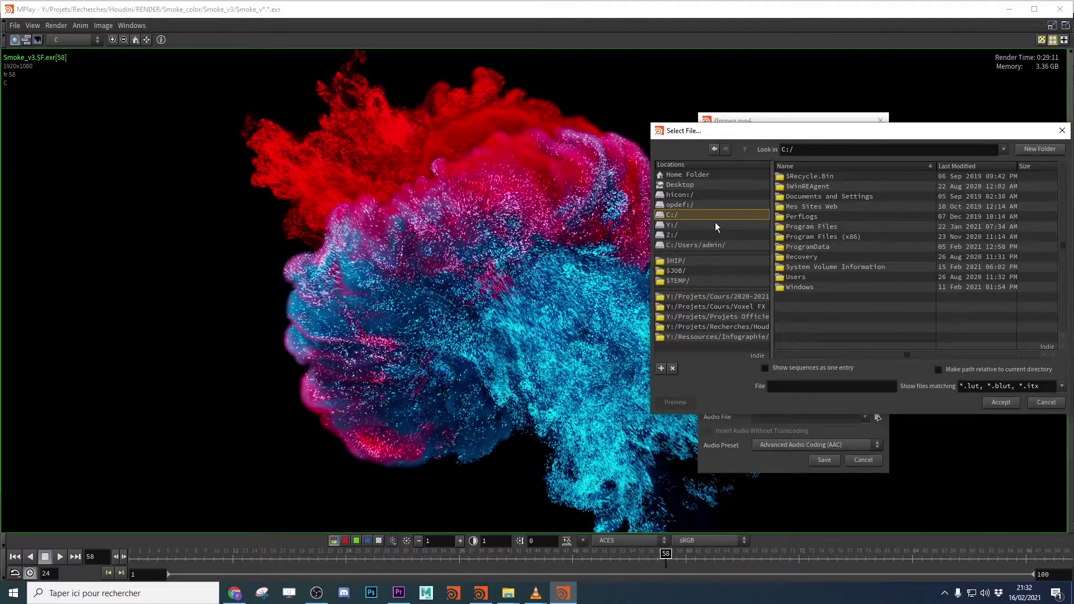
{"action": "double_click", "coordinate": [830, 227]}
{"action": "type", "text": "op"}
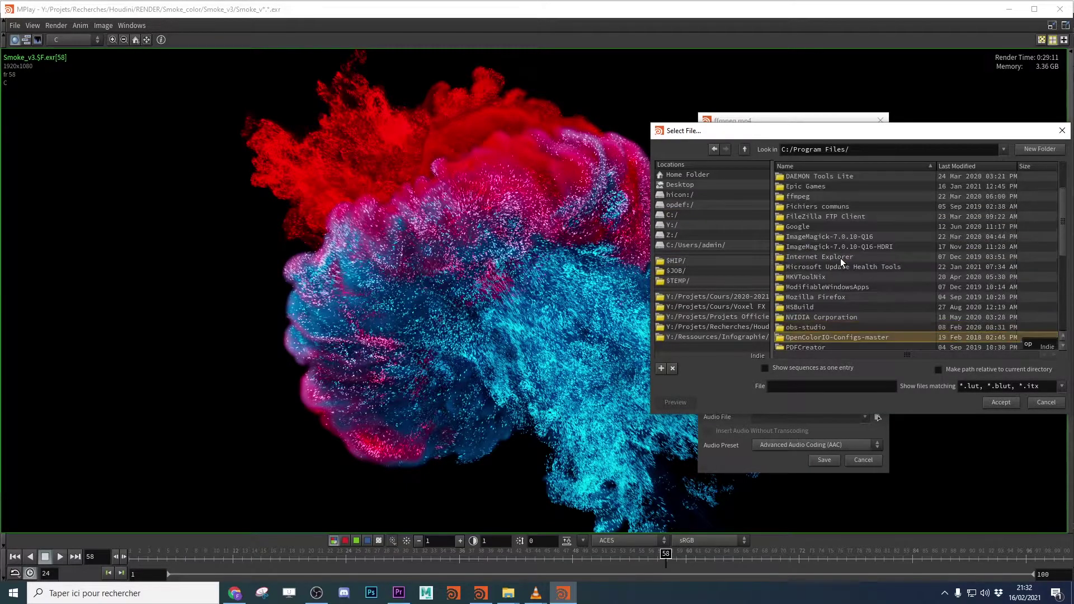
{"action": "key", "text": "Return"}
{"action": "double_click", "coordinate": [813, 226]}
{"action": "double_click", "coordinate": [802, 188]}
{"action": "double_click", "coordinate": [803, 196]}
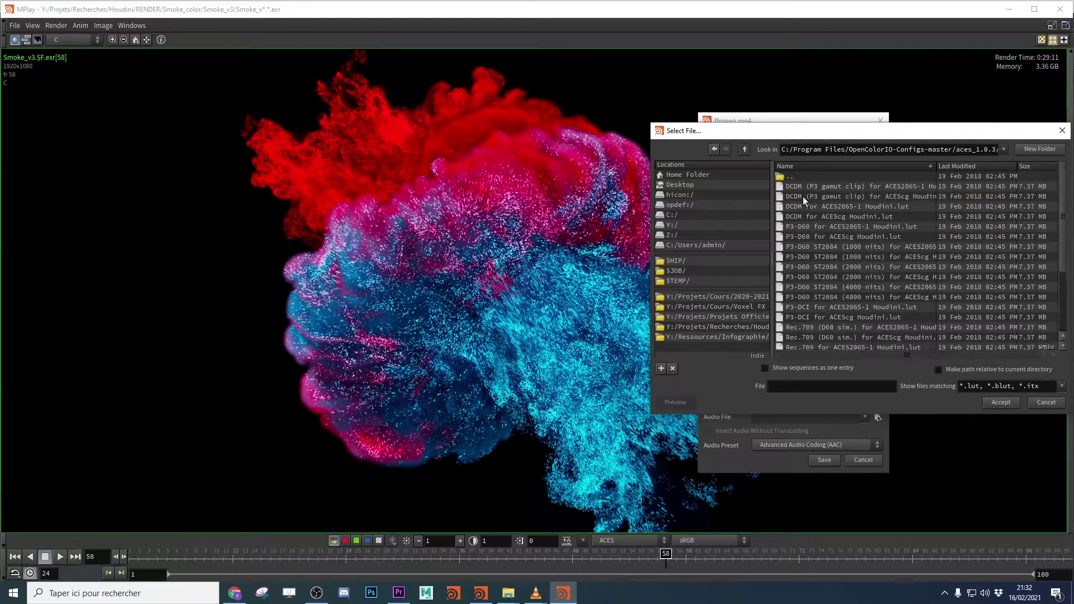
{"action": "left_click", "coordinate": [803, 196]}
{"action": "key", "text": "End"}
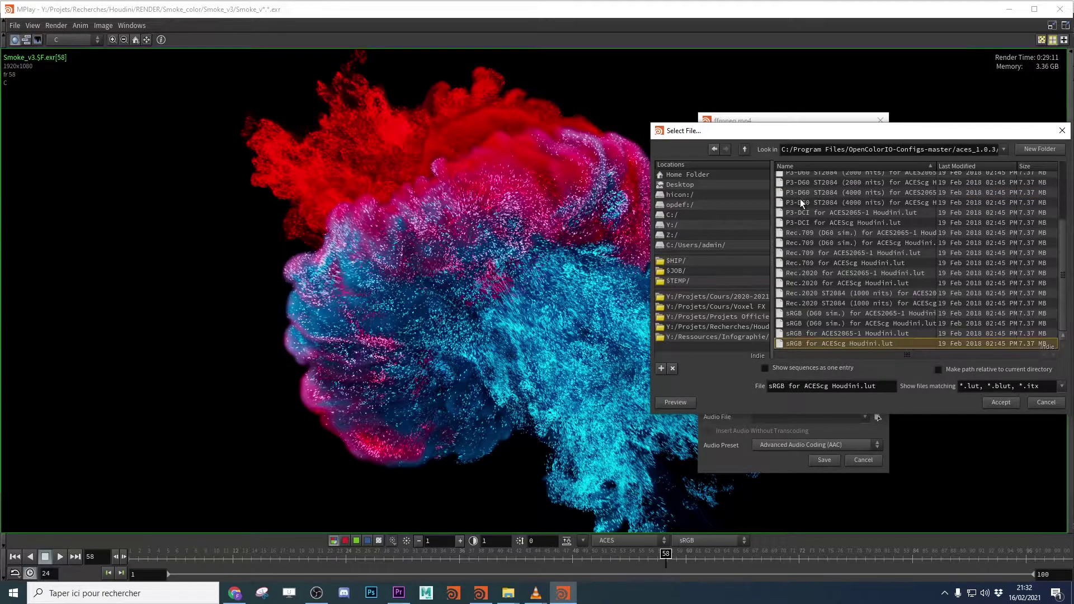
{"action": "double_click", "coordinate": [843, 345]}
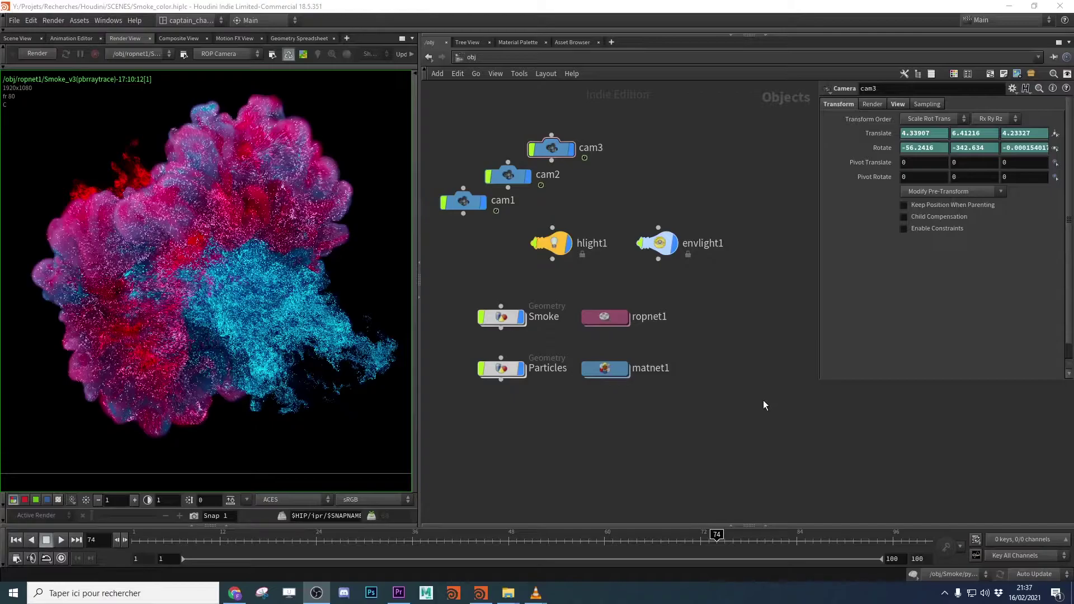
Create a COP network at object level in Houdini and go inside it.
{"action": "left_click", "coordinate": [720, 359]}
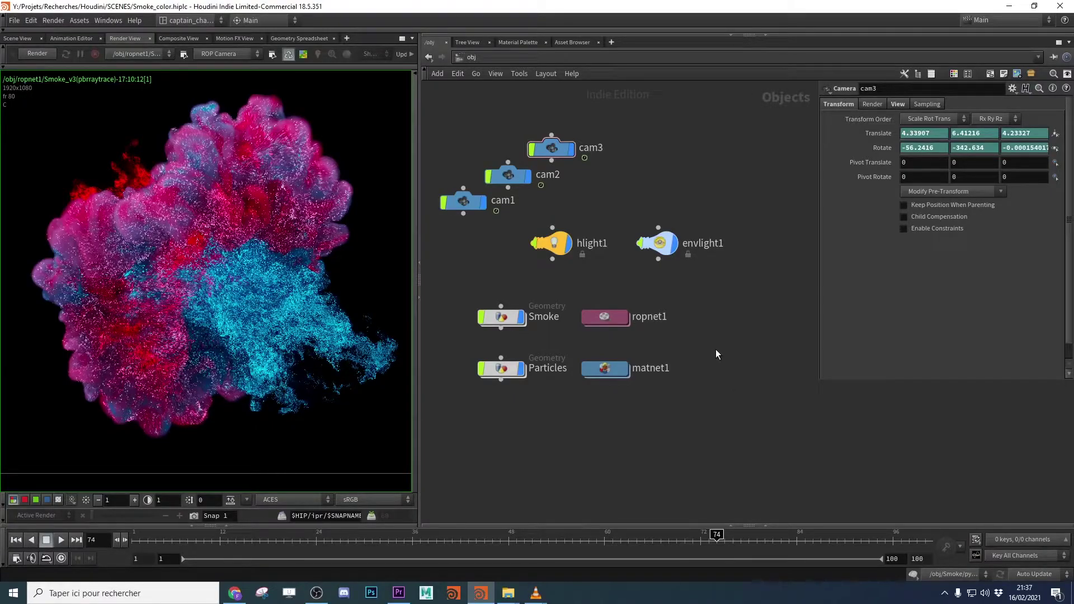
{"action": "key", "text": "Tab"}
{"action": "type", "text": "cop"}
{"action": "key", "text": "Return"}
{"action": "double_click", "coordinate": [716, 349]}
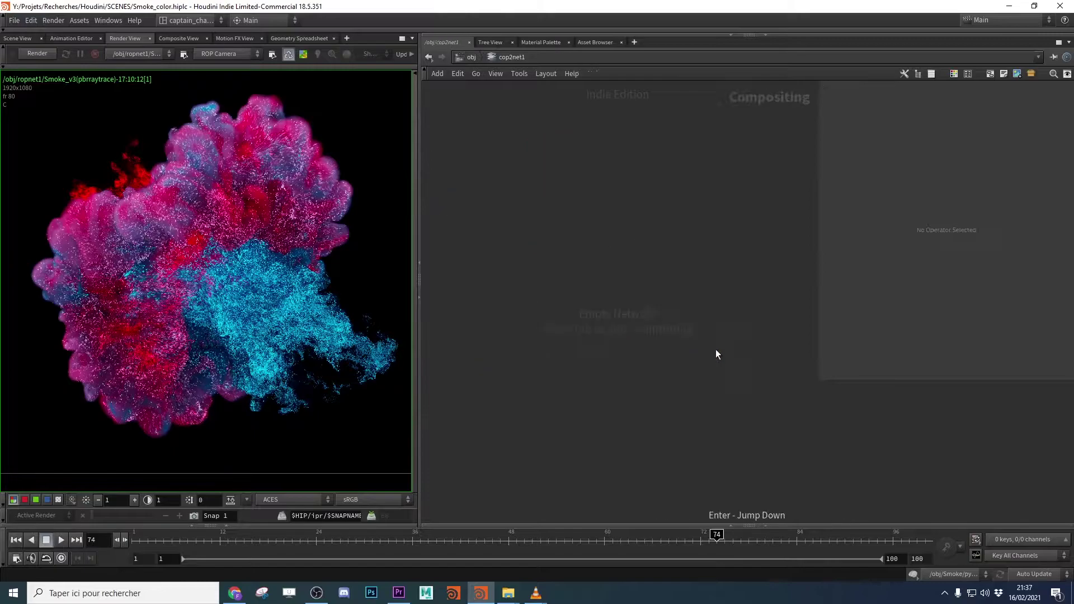
Add a File node to the compositing network and show its image in the Composite View.
{"action": "key", "text": "Tab"}
{"action": "type", "text": "file"}
{"action": "key", "text": "Return"}
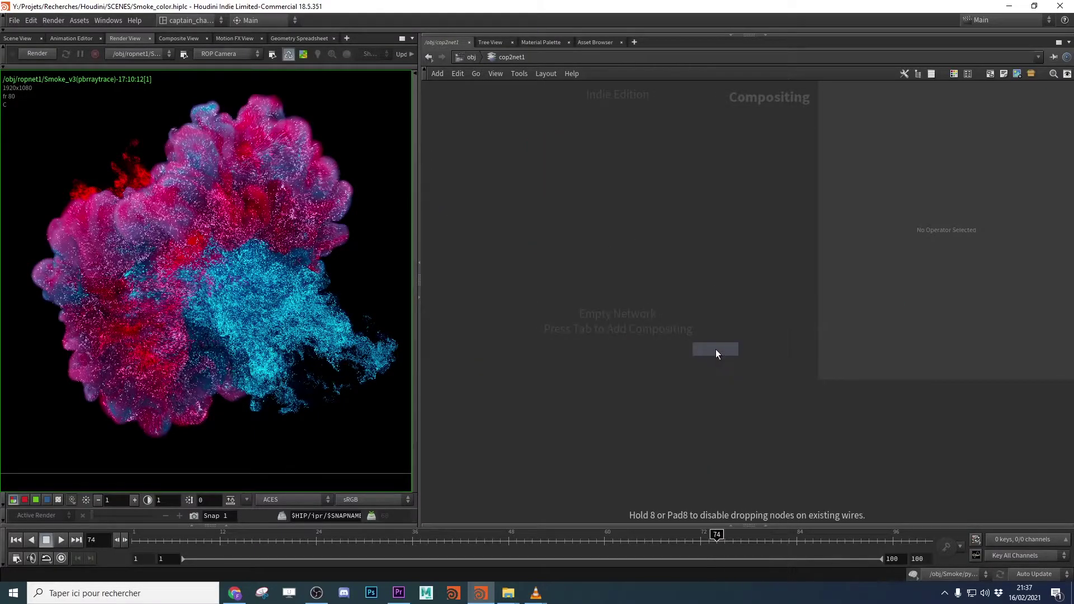
{"action": "left_click", "coordinate": [633, 228]}
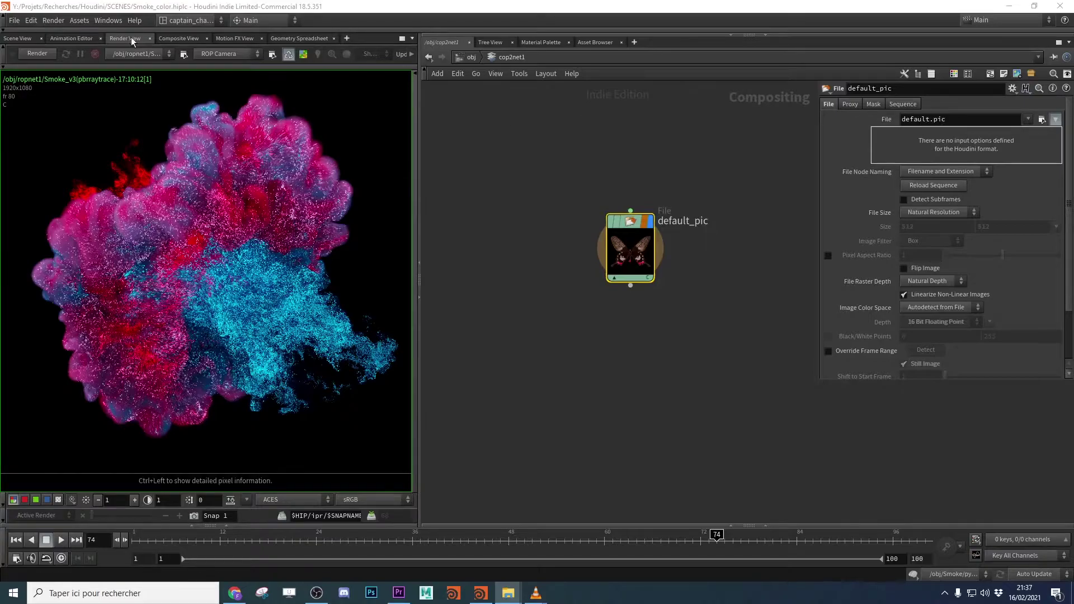
{"action": "left_click", "coordinate": [178, 38]}
{"action": "middle_click_drag", "start_coordinate": [102, 310], "coordinate": [292, 253]}
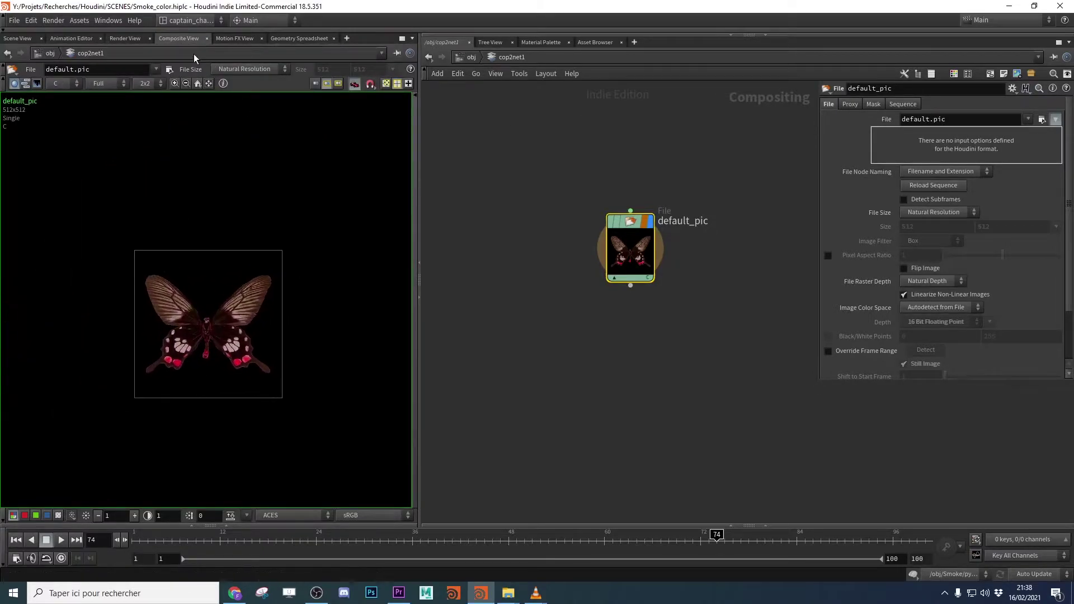
Load the Smoke_v3 EXR sequence into the File node and move the timeline to frame 73.
{"action": "left_click", "coordinate": [1041, 120]}
{"action": "left_click", "coordinate": [870, 130]}
{"action": "left_click", "coordinate": [1001, 283]}
{"action": "middle_click_drag", "start_coordinate": [359, 311], "coordinate": [204, 366]}
{"action": "left_click_drag", "start_coordinate": [492, 544], "coordinate": [709, 540]}
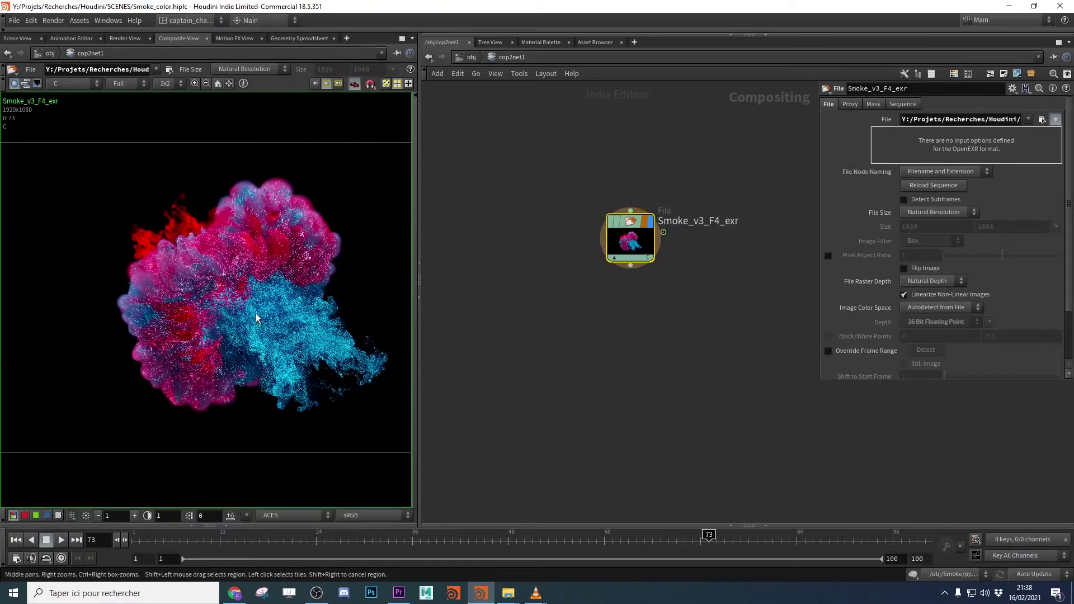
Disable OpenColorIO display correction in the Composite View.
{"action": "left_click", "coordinate": [297, 515]}
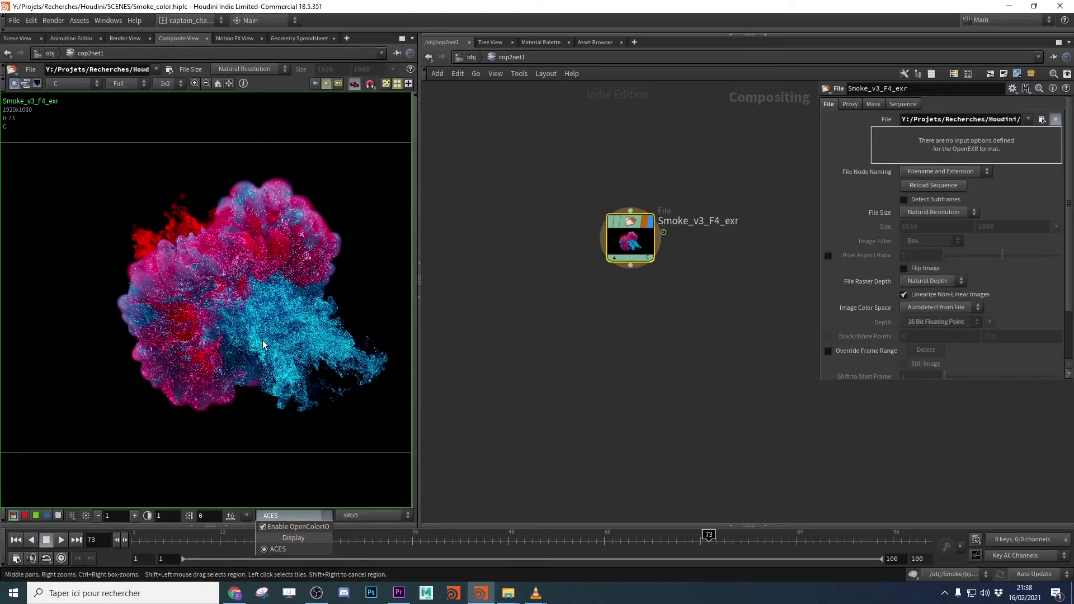
{"action": "left_click", "coordinate": [340, 401]}
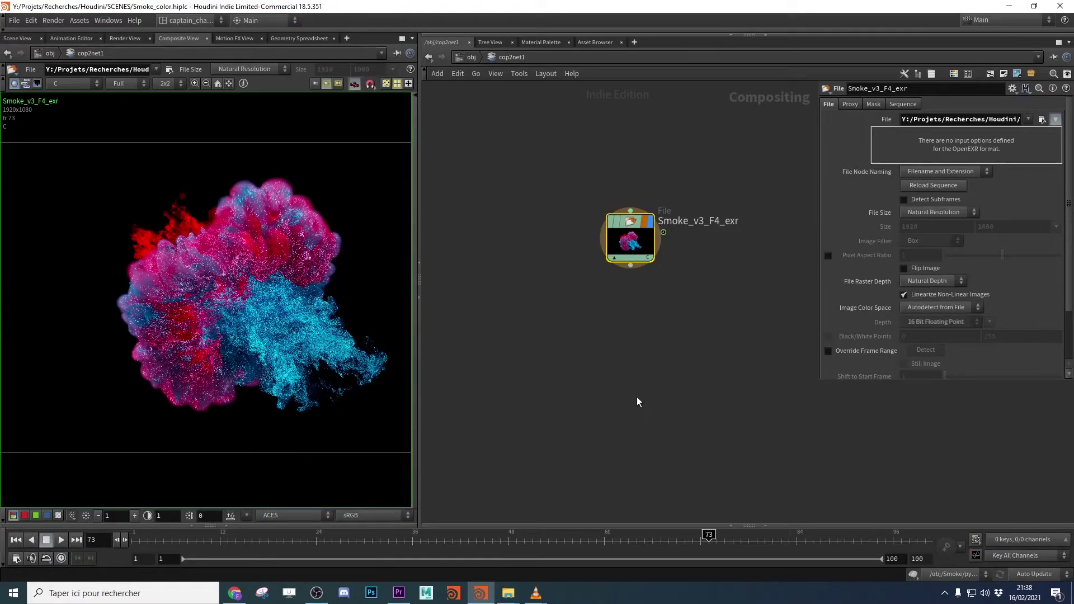
{"action": "middle_click_drag", "start_coordinate": [253, 366], "coordinate": [249, 359]}
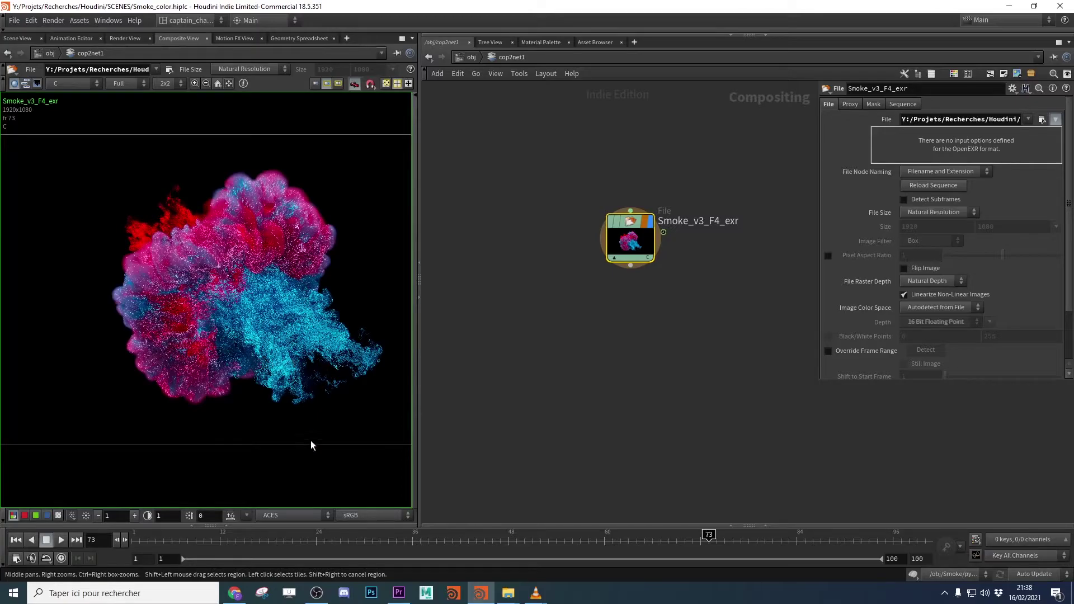
{"action": "left_click", "coordinate": [300, 514]}
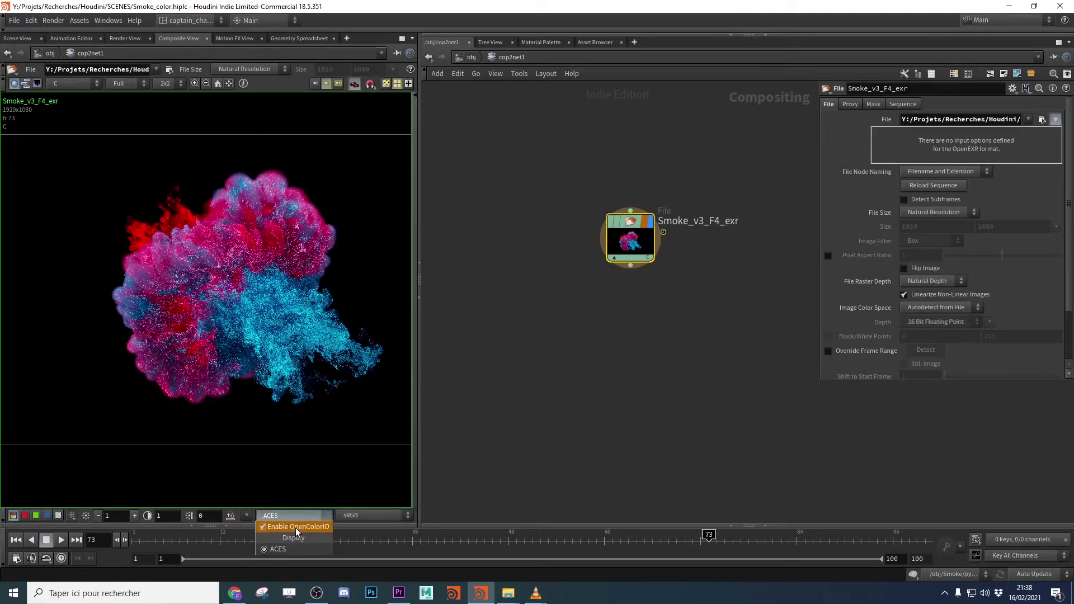
{"action": "left_click", "coordinate": [296, 527]}
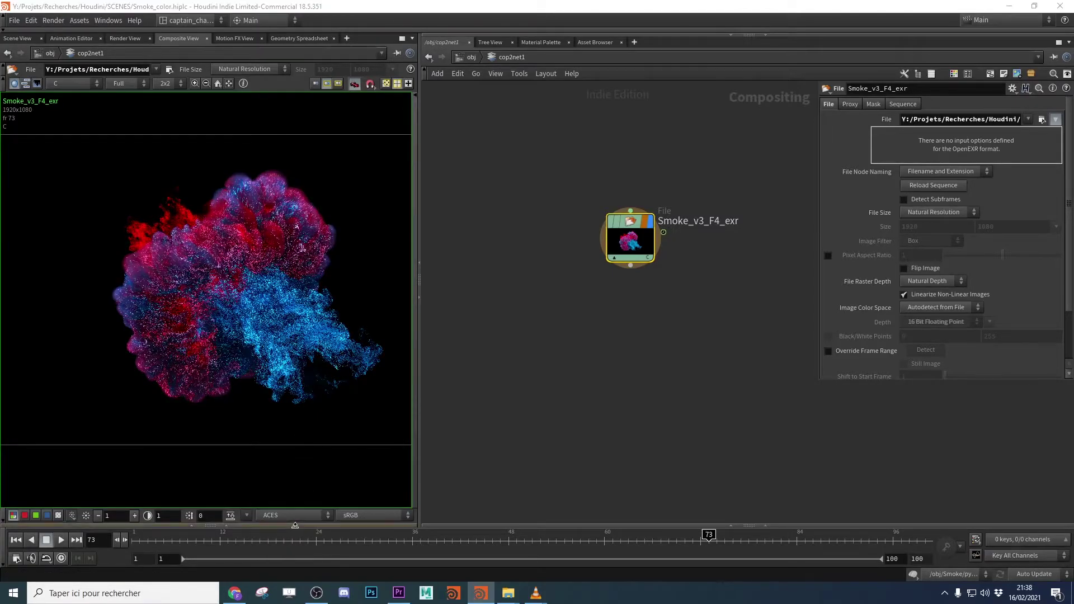
Switch the Composite View's display correction to gamma and set the display gamma to 2.2.
{"action": "left_click", "coordinate": [247, 515]}
{"action": "left_click", "coordinate": [252, 528]}
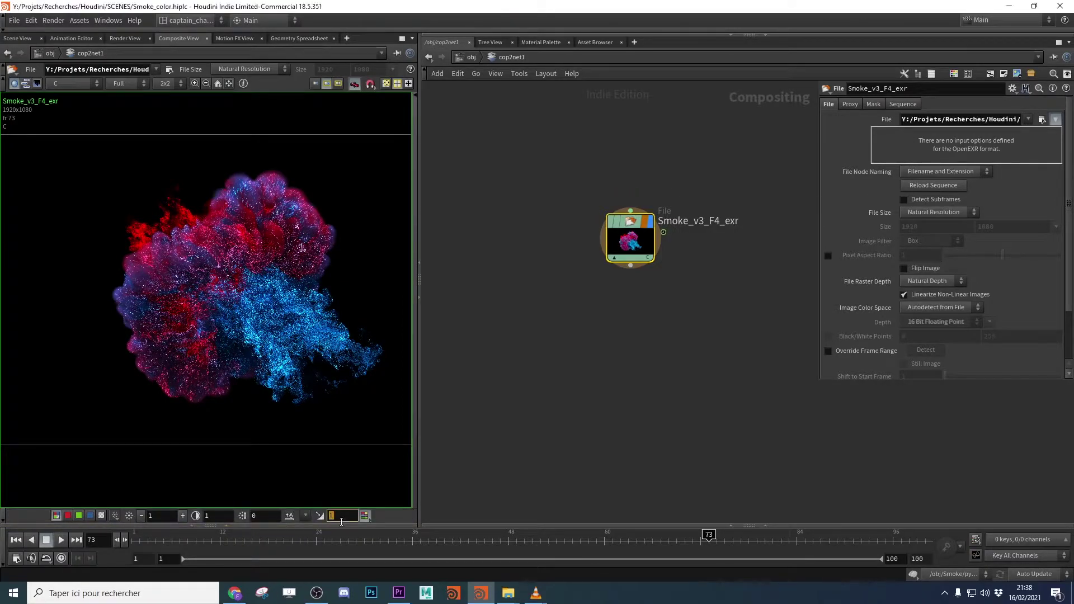
{"action": "type", "text": "2.2"}
{"action": "key", "text": "Return"}
Add a Lookup node fed by the Smoke_v3 File node and show its output in the Composite View.
{"action": "scroll", "coordinate": [677, 324], "scroll_direction": "up", "scroll_amount": 3}
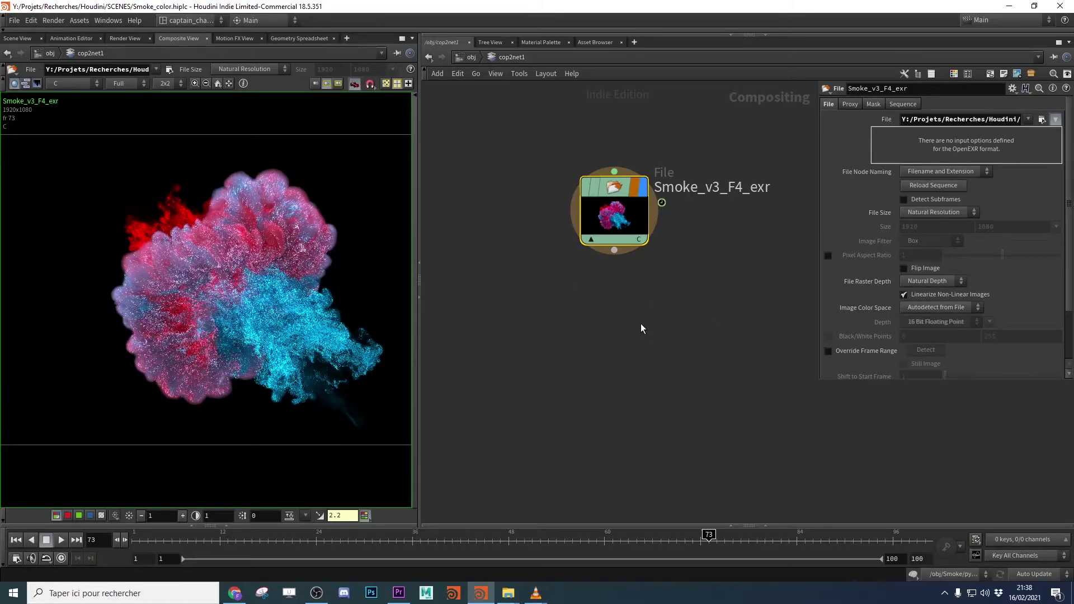
{"action": "middle_click_drag", "start_coordinate": [640, 325], "coordinate": [653, 314]}
{"action": "key", "text": "Tab"}
{"action": "type", "text": "look"}
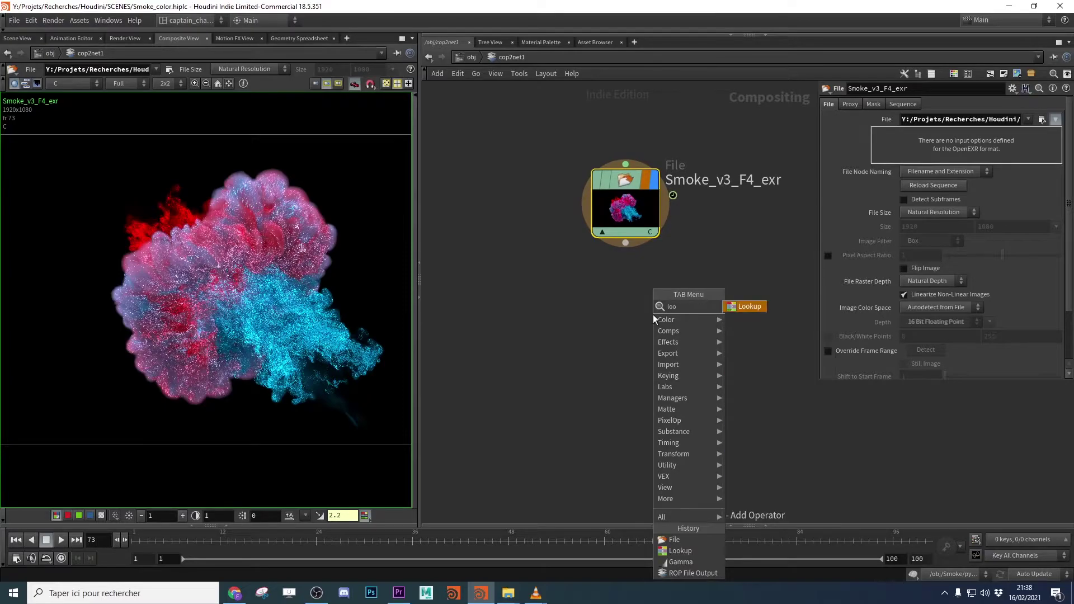
{"action": "key", "text": "Return"}
{"action": "left_click", "coordinate": [653, 314]}
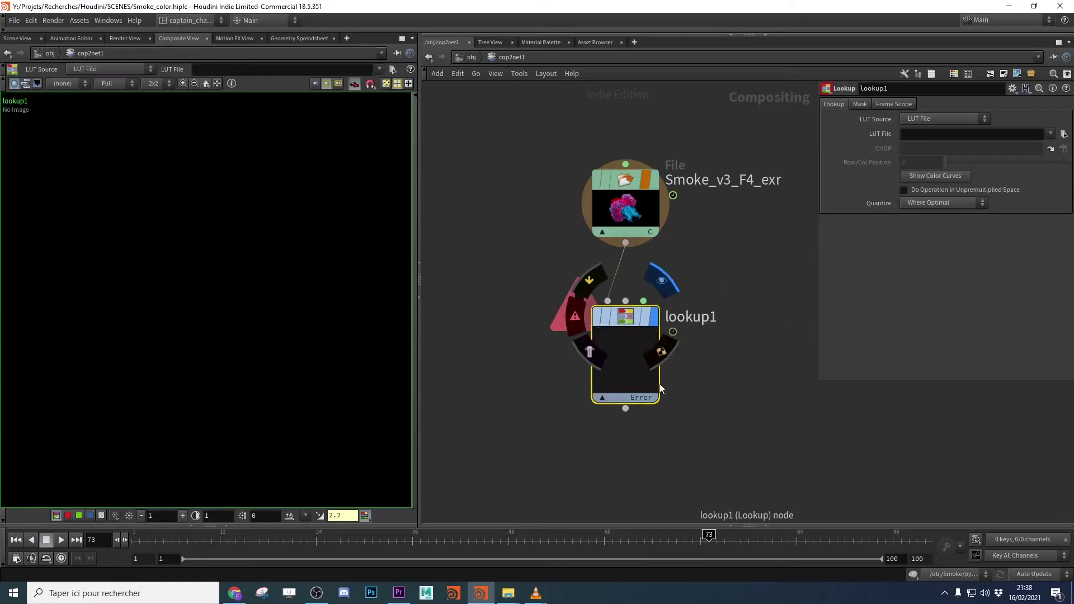
Browse for the Lookup node's LUT file in the aces_1.0.3 folder of C:/Program Files/OpenColorIO-Configs-master.
{"action": "left_click", "coordinate": [1063, 135]}
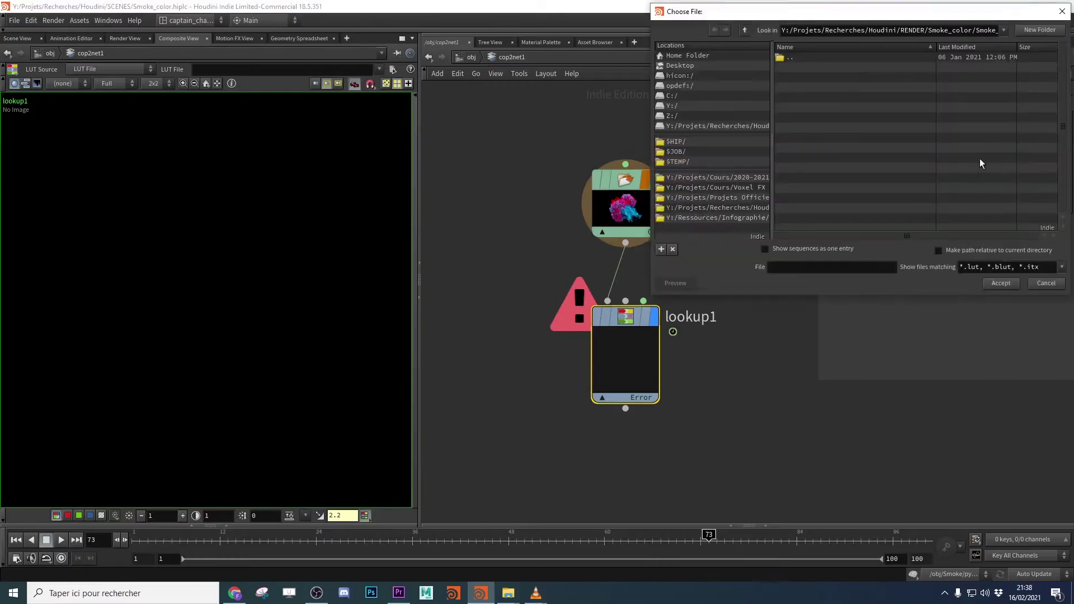
{"action": "left_click", "coordinate": [674, 96]}
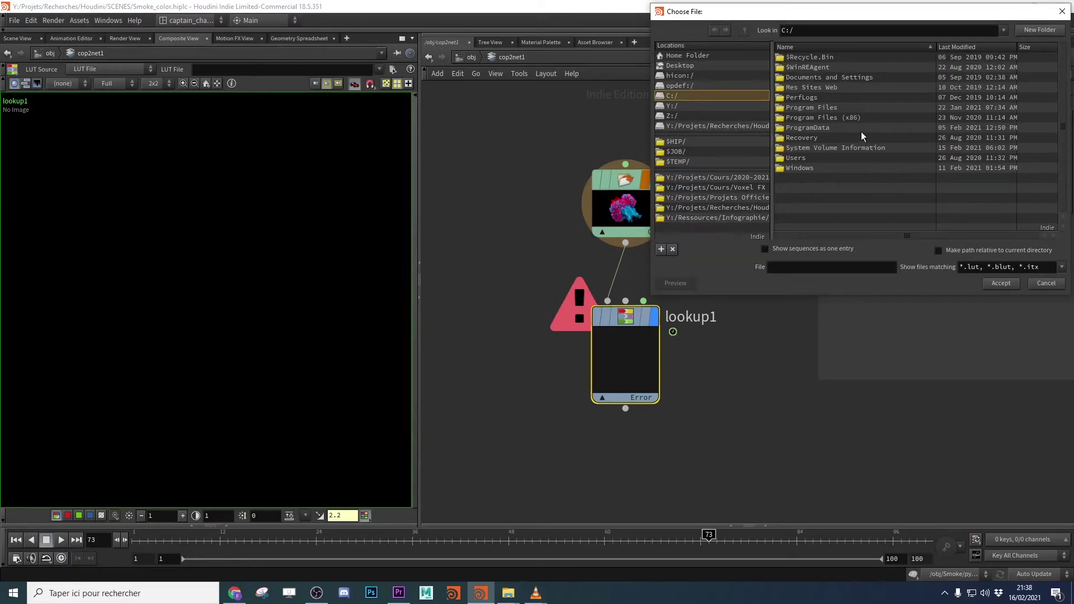
{"action": "double_click", "coordinate": [833, 109]}
{"action": "type", "text": "op"}
{"action": "key", "text": "Return"}
{"action": "key", "text": "Down"}
{"action": "key", "text": "Down"}
{"action": "key", "text": "Down"}
{"action": "key", "text": "Down"}
{"action": "key", "text": "Return"}
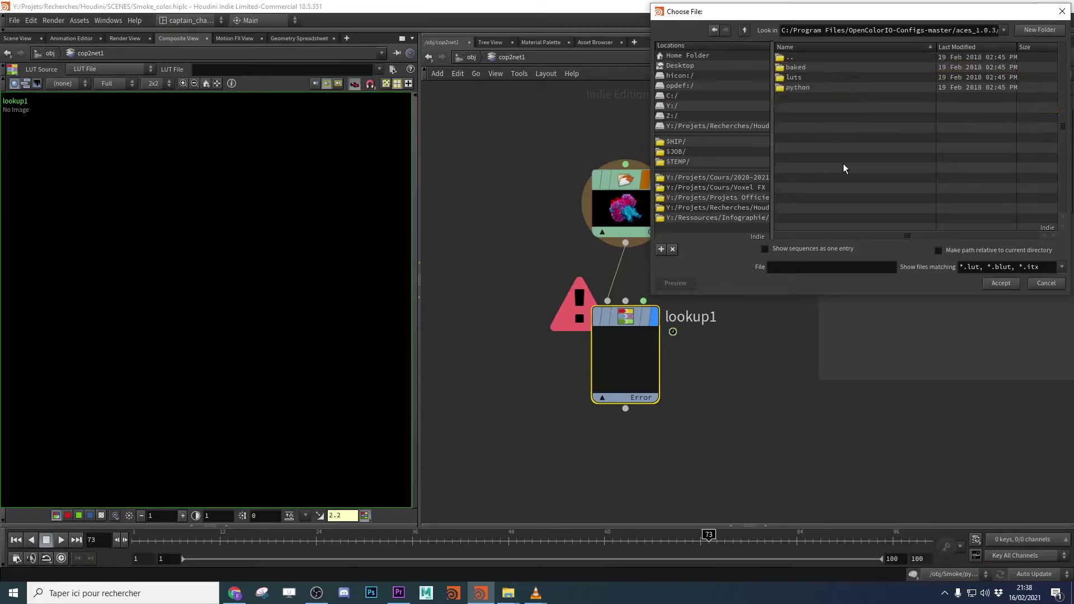
Load sRGB for ACEScg Houdini.lut from the baked LUTs as the Lookup node's LUT file.
{"action": "key", "text": "Down"}
{"action": "key", "text": "Return"}
{"action": "key", "text": "Down"}
{"action": "key", "text": "Down"}
{"action": "key", "text": "Return"}
{"action": "key", "text": "End"}
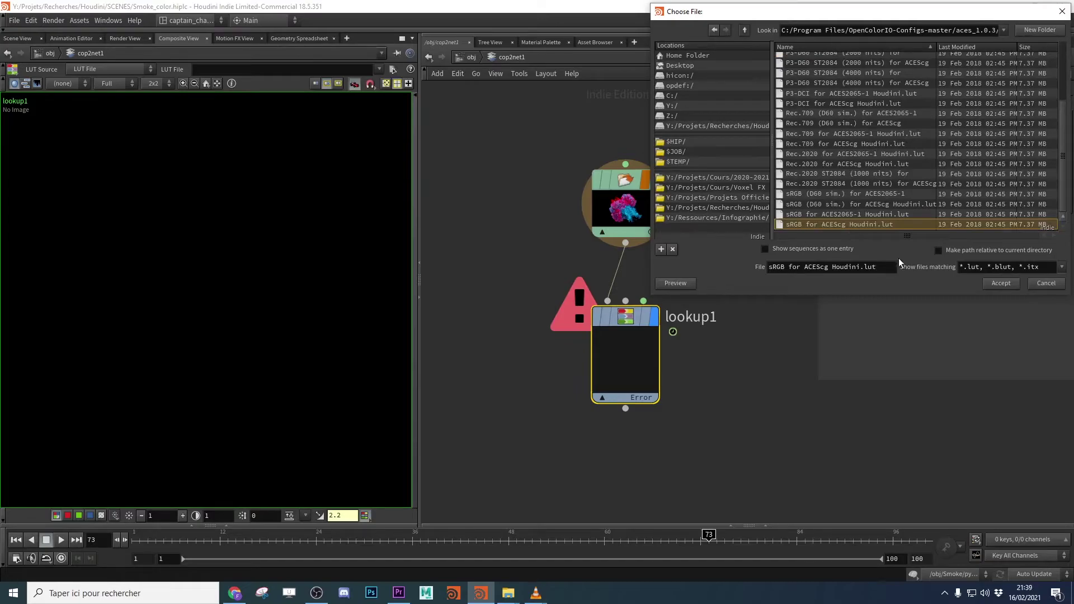
{"action": "left_click", "coordinate": [1000, 283]}
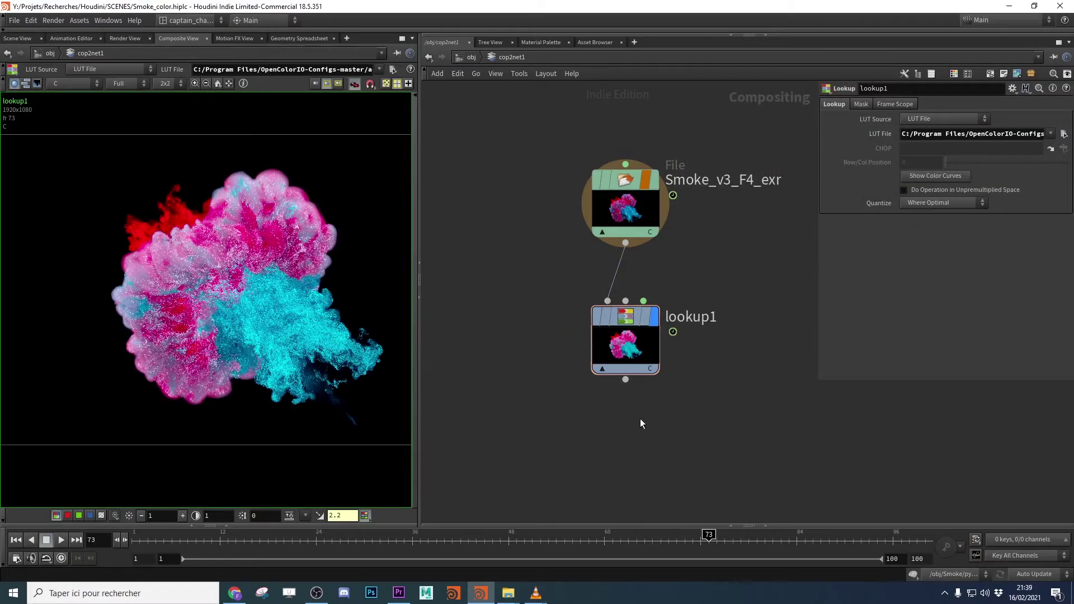
Add a Gamma node after the Lookup node and show its output in the Composite View.
{"action": "middle_click_drag", "start_coordinate": [651, 426], "coordinate": [660, 380]}
{"action": "key", "text": "Tab"}
{"action": "type", "text": "gam"}
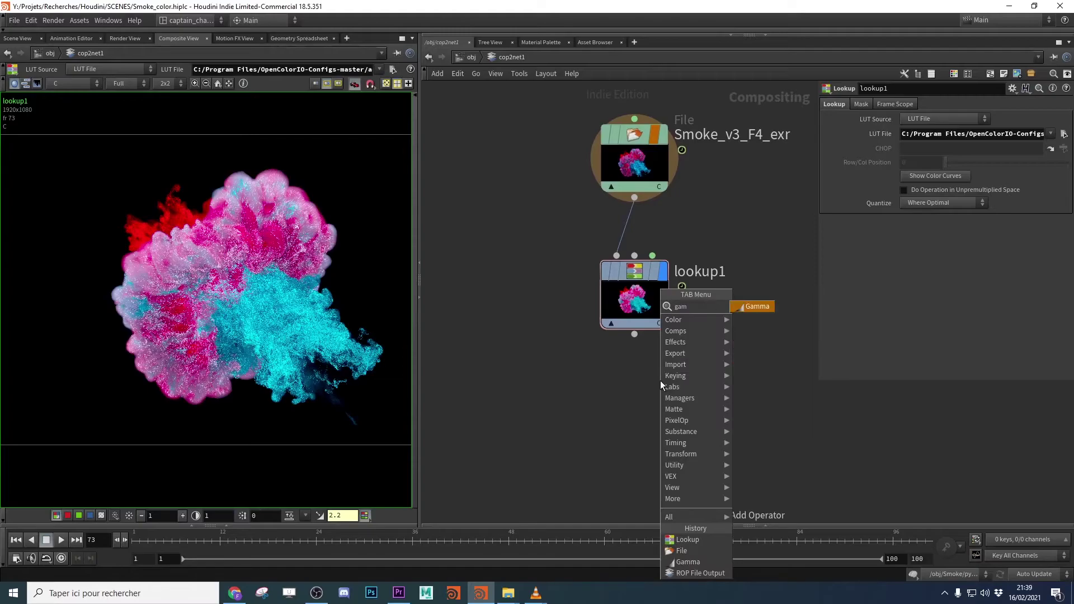
{"action": "key", "text": "Return"}
{"action": "left_click", "coordinate": [666, 410]}
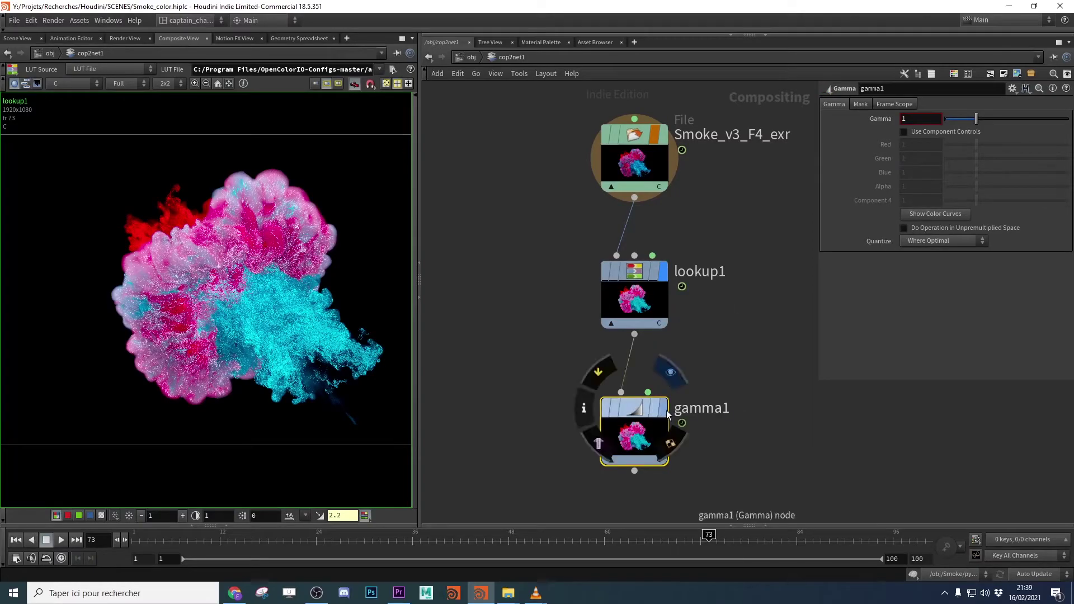
{"action": "left_click", "coordinate": [664, 409]}
Set the Gamma node's value to 1/2.2.
{"action": "left_click", "coordinate": [925, 118]}
{"action": "type", "text": "/2.2"}
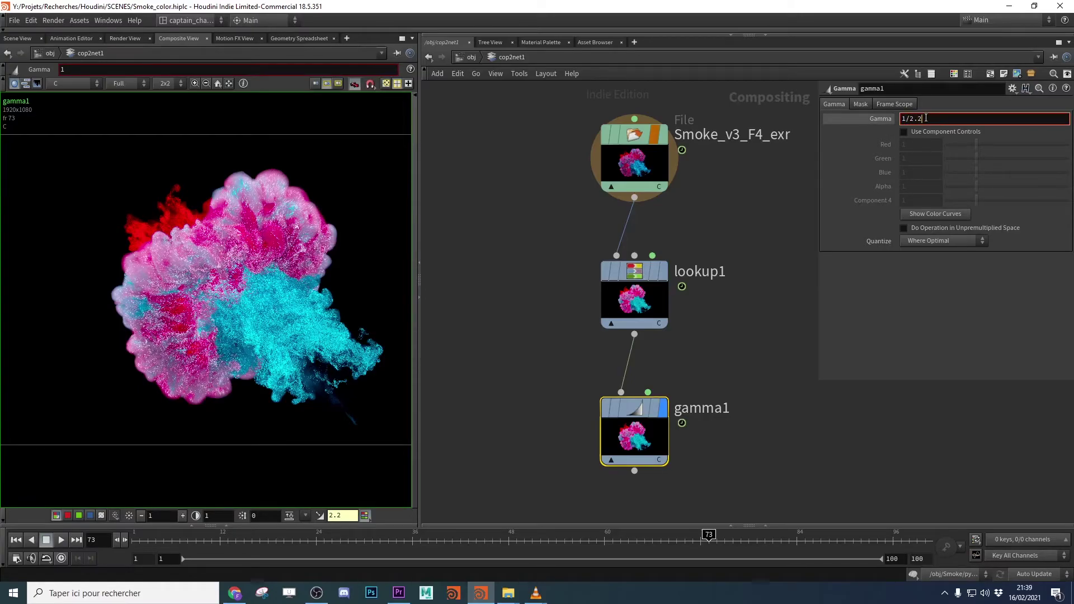
{"action": "key", "text": "Return"}
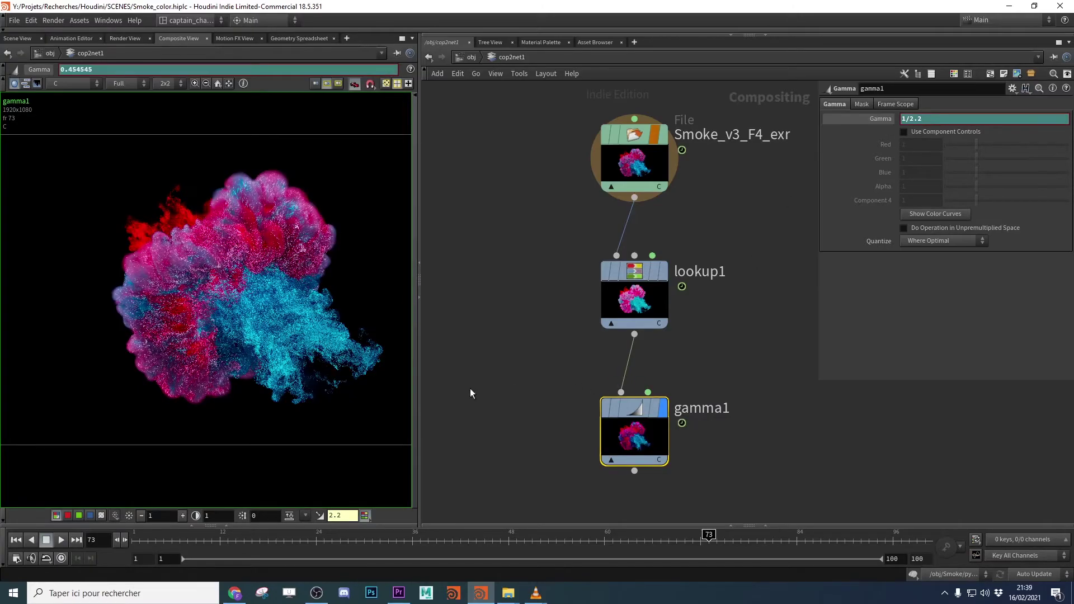
Add a ROP File Output node connected to the Gamma node's output.
{"action": "scroll", "coordinate": [699, 431], "scroll_direction": "down", "scroll_amount": 3}
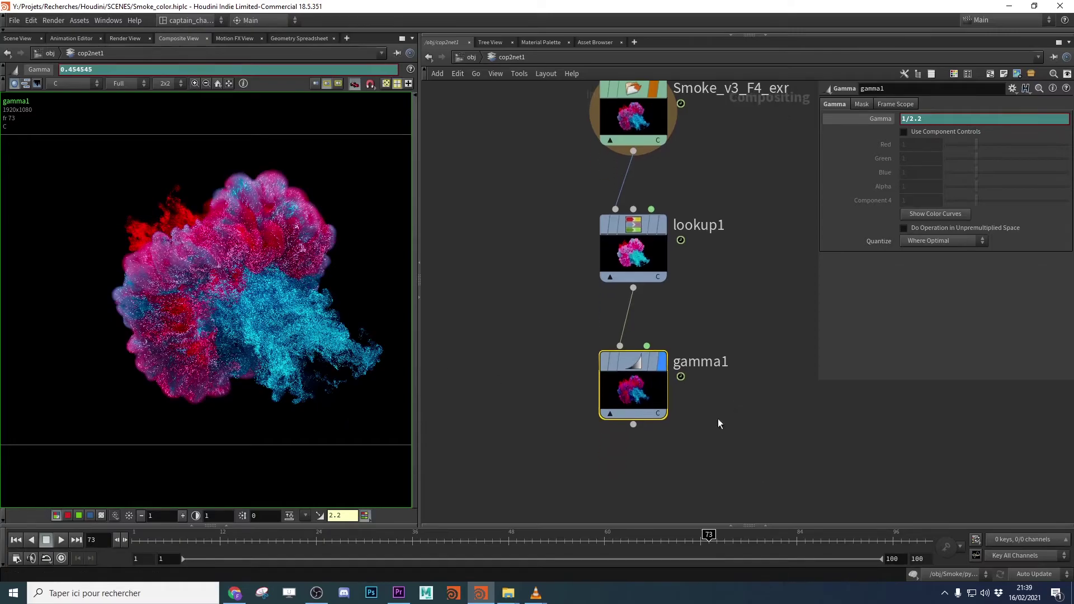
{"action": "key", "text": "Tab"}
{"action": "type", "text": "rop"}
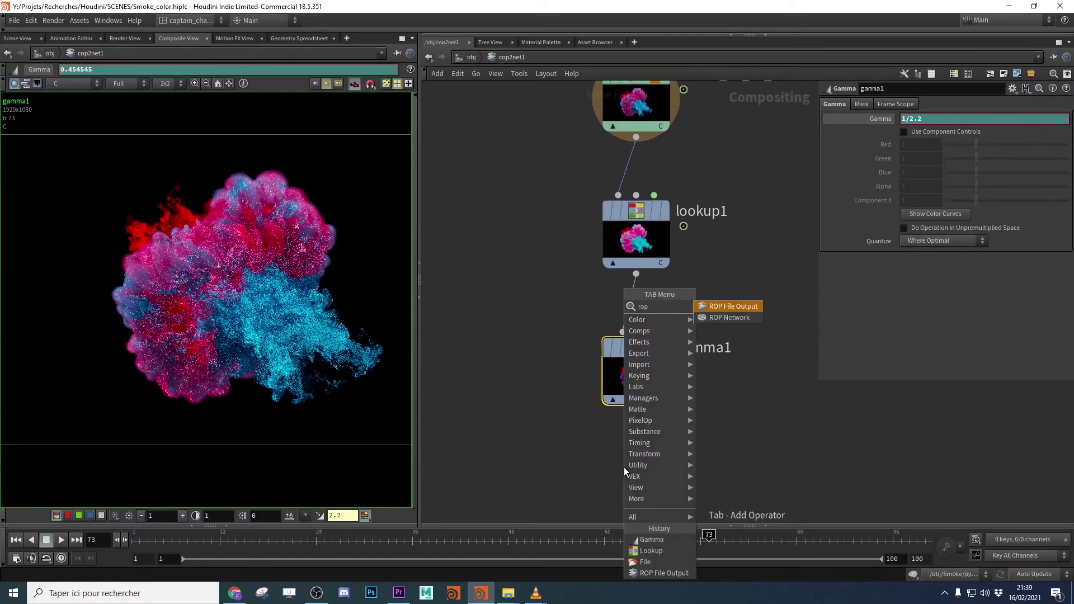
{"action": "key", "text": "Return"}
{"action": "left_click", "coordinate": [623, 468]}
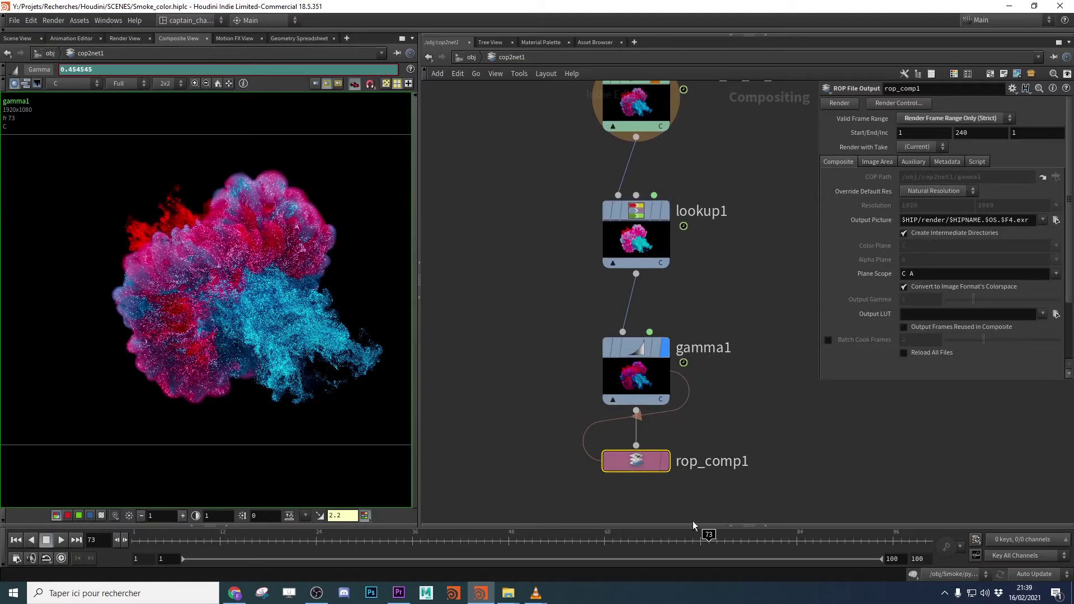
{"action": "scroll", "coordinate": [757, 438], "scroll_direction": "down", "scroll_amount": 5}
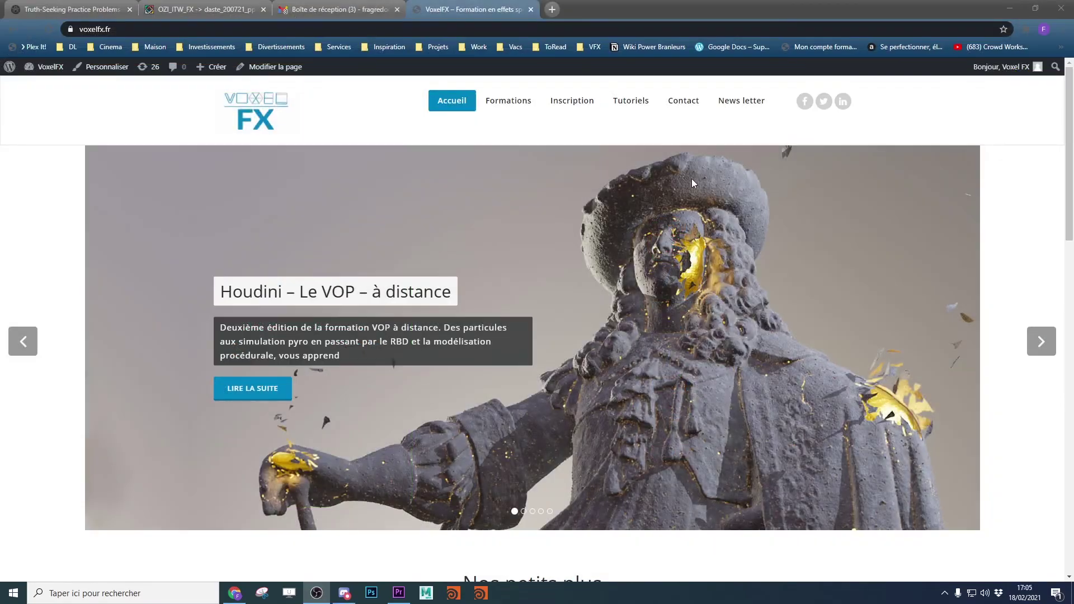
In the browser on voxelfx.fr, open the Houdini tool sheet #8 about OpenColorIO / ACES conversion.
{"action": "mouse_move", "coordinate": [647, 115]}
{"action": "left_click", "coordinate": [660, 148]}
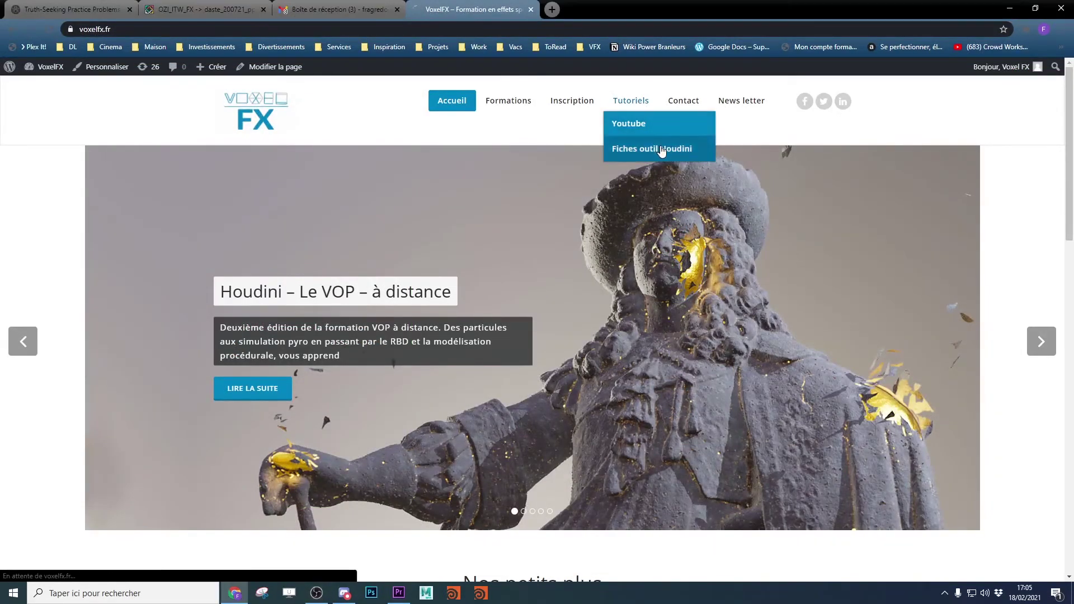
{"action": "scroll", "coordinate": [688, 308], "scroll_direction": "down", "scroll_amount": 10}
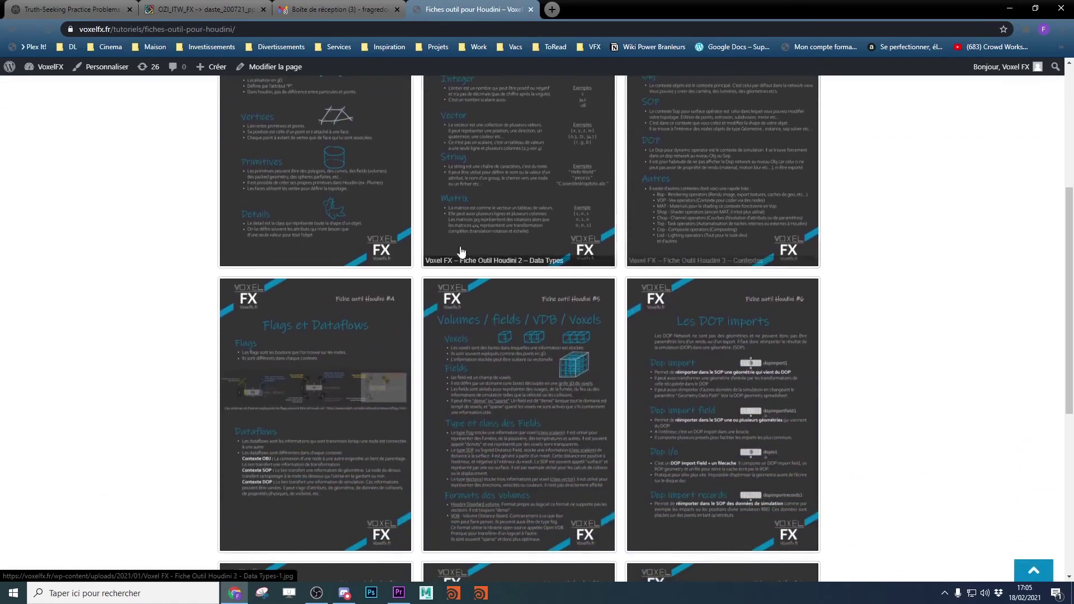
{"action": "left_click", "coordinate": [560, 318]}
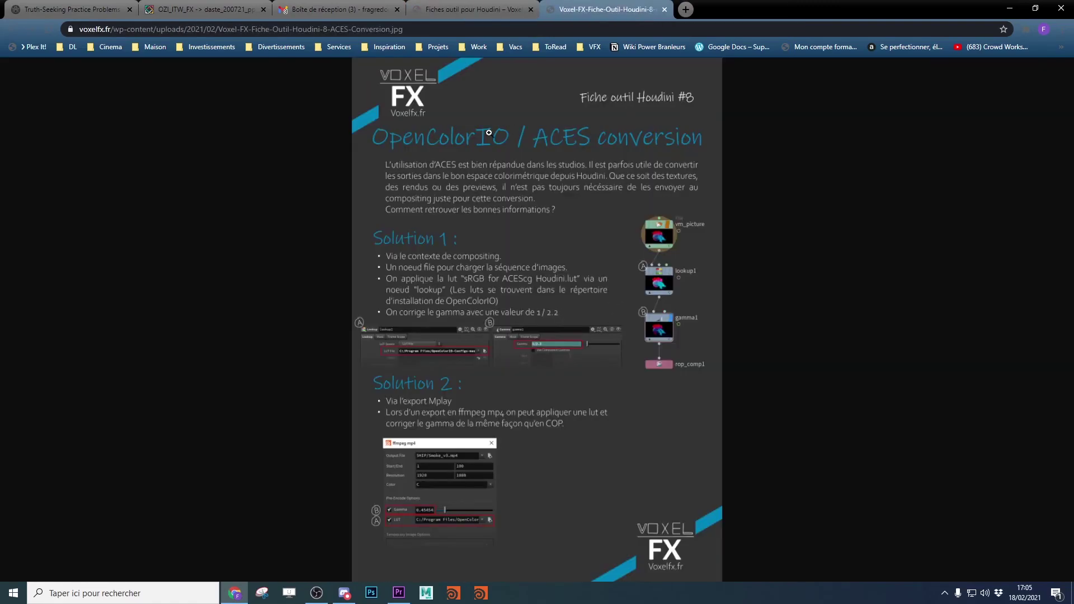